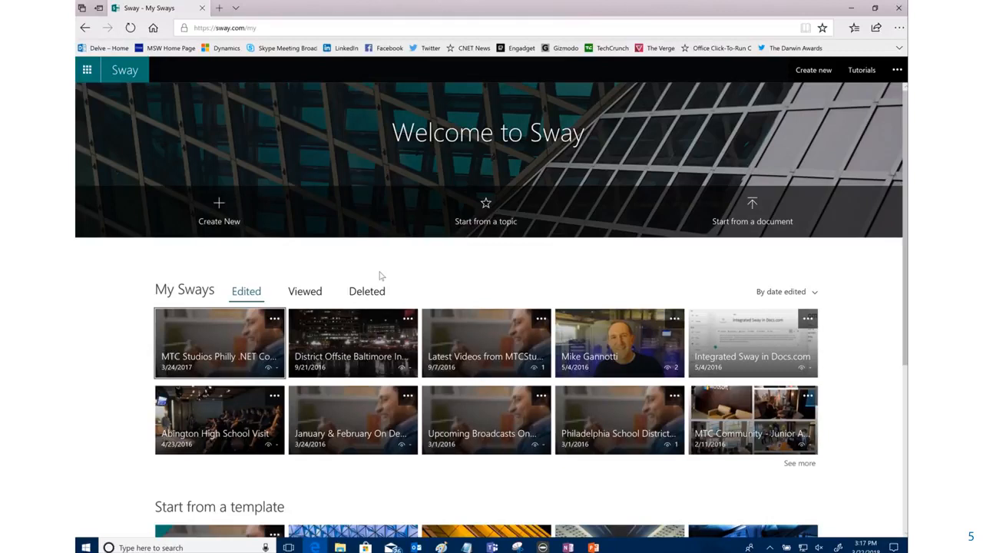
Look through the full list of Office 365 apps in the app launcher, down to Sway and Tasks.
click(88, 70)
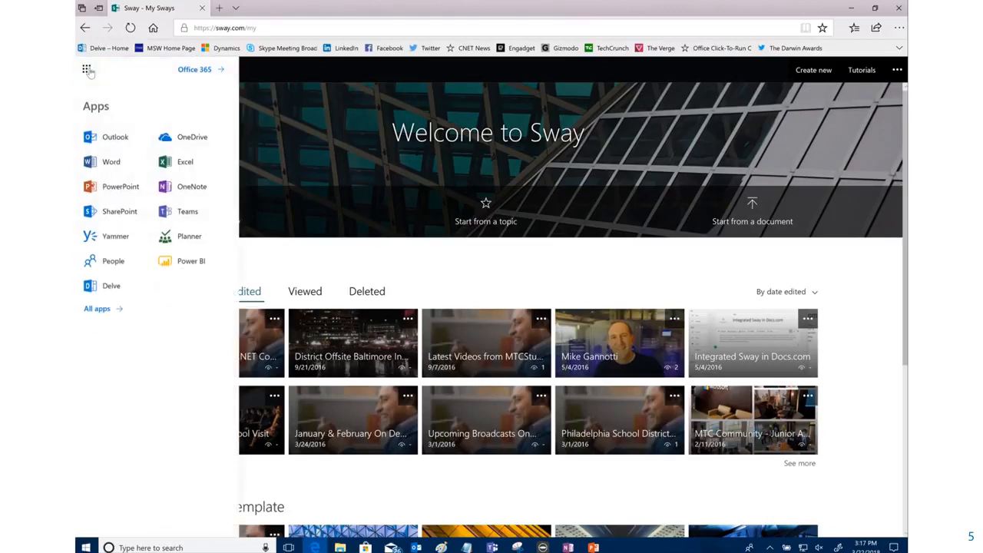
click(97, 309)
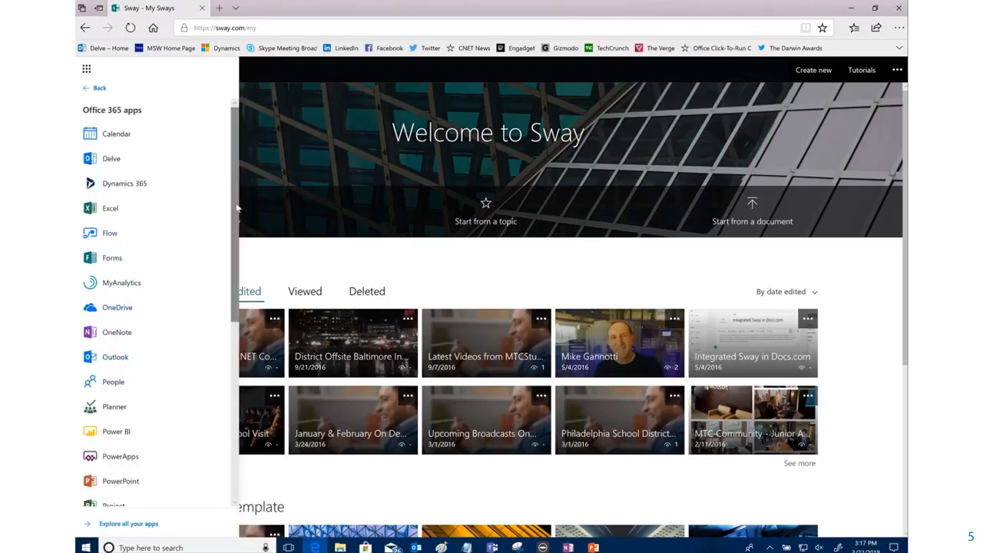
scroll(228, 265, down, 2)
scroll(228, 265, down, 5)
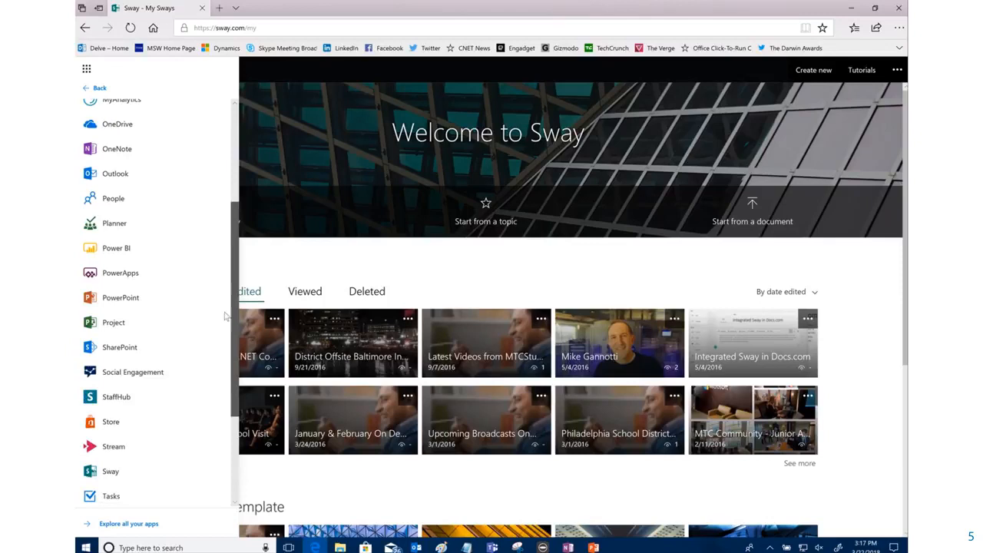
click(86, 69)
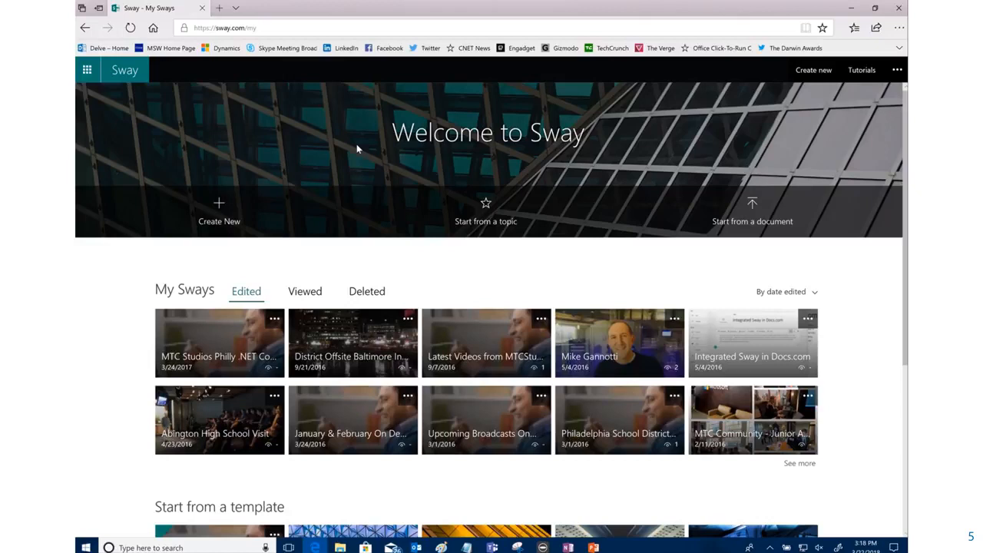
Create a new blank Sway and title it "<Put Your Title Here>".
click(228, 206)
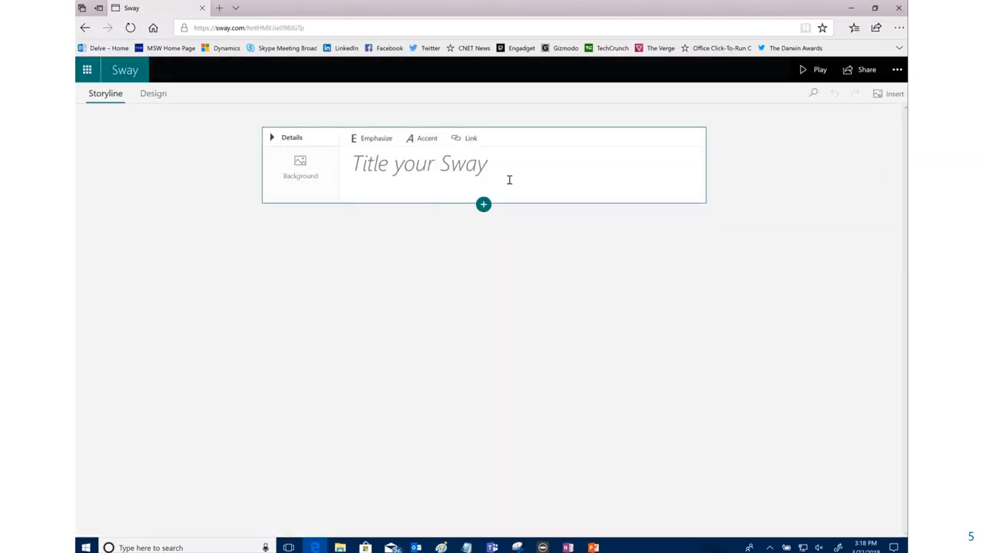
click(512, 164)
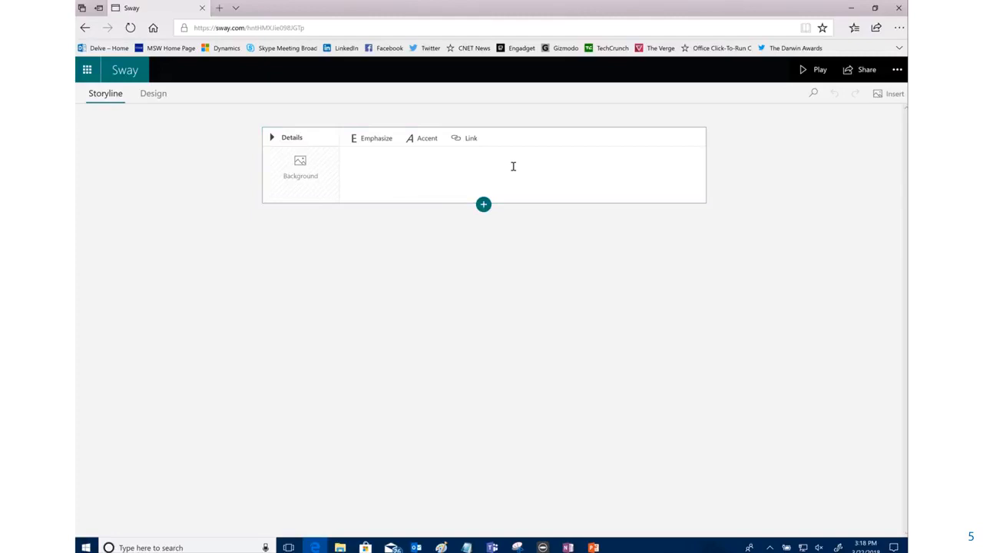
text(Put Your )
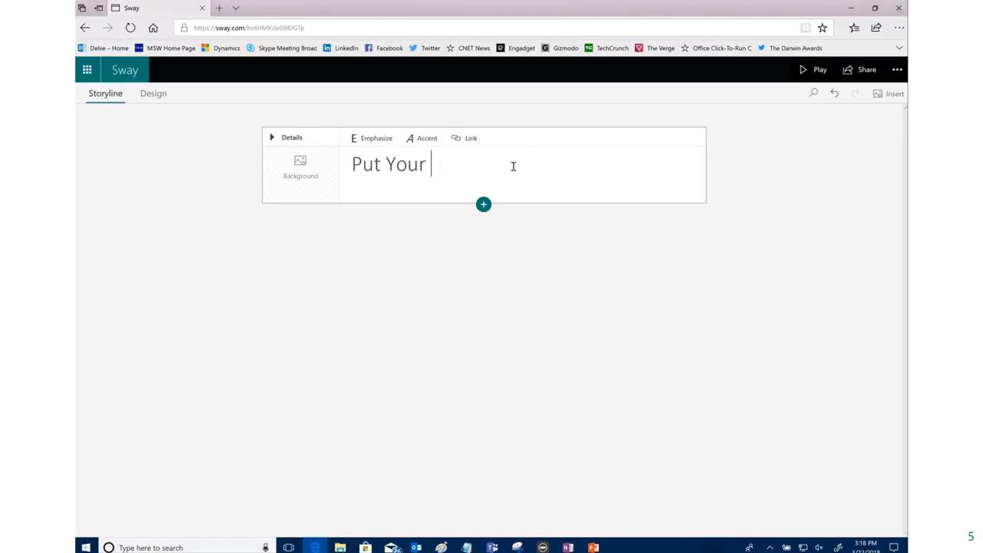
text(Tilte)
key(BackSpace)
key(BackSpace)
key(BackSpace)
key(BackSpace)
text(tle Here)
click(353, 164)
text(<)
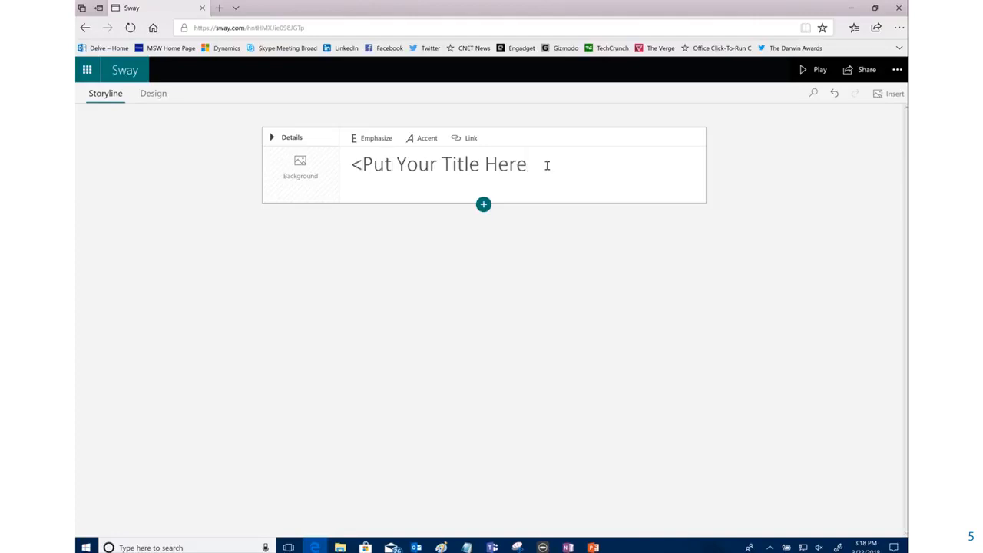
text(>)
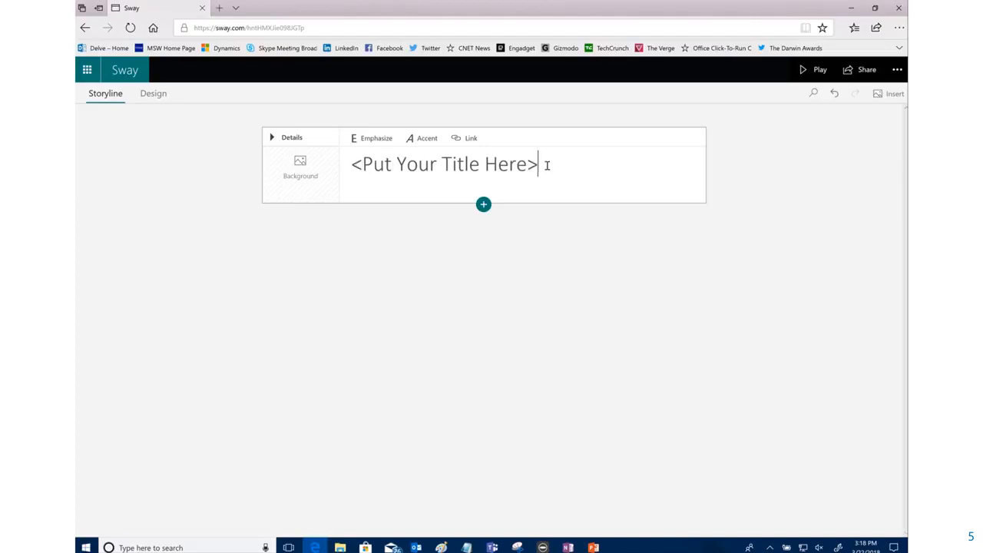
Set the 2560 x 720 blue light-beam image from a "technology" search as the title card's background and preview the Sway.
click(304, 189)
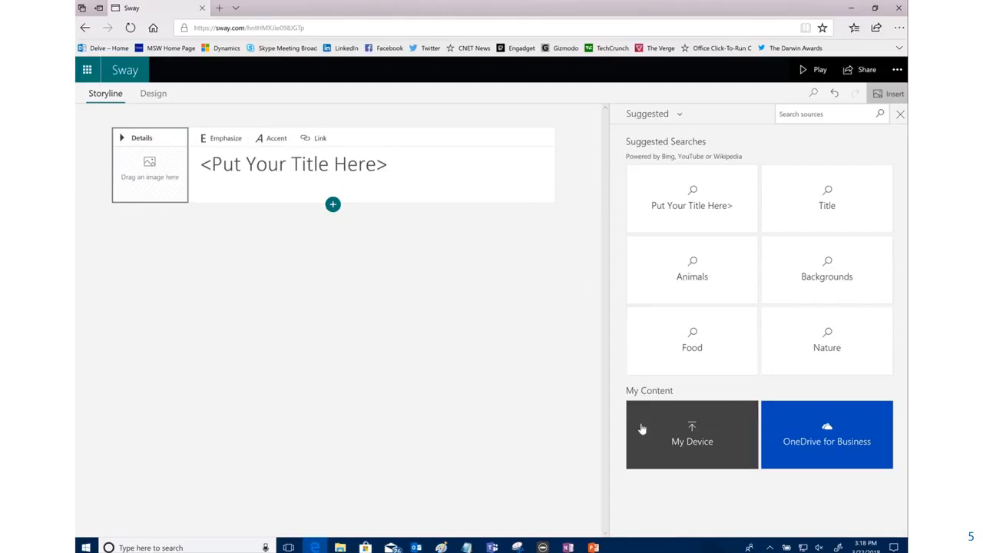
click(726, 455)
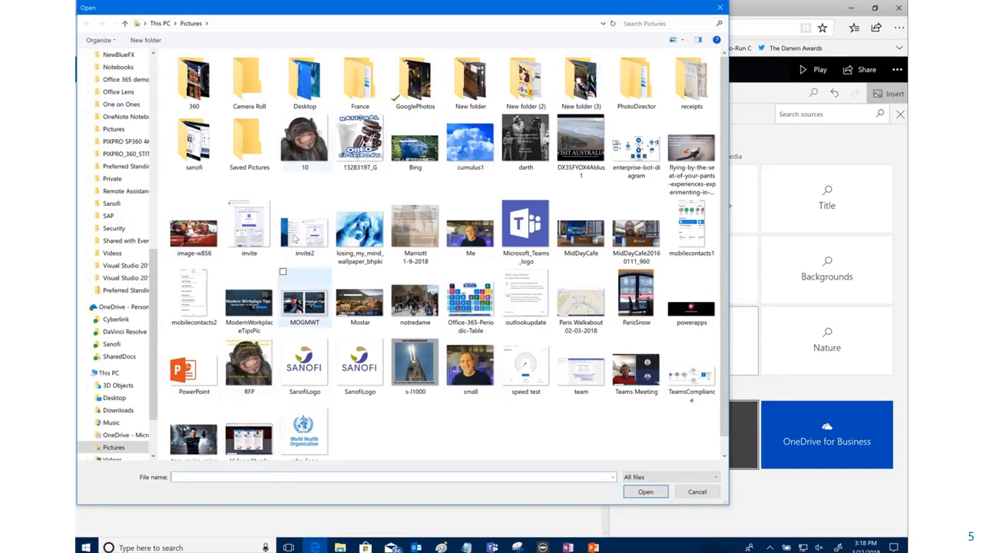
click(720, 8)
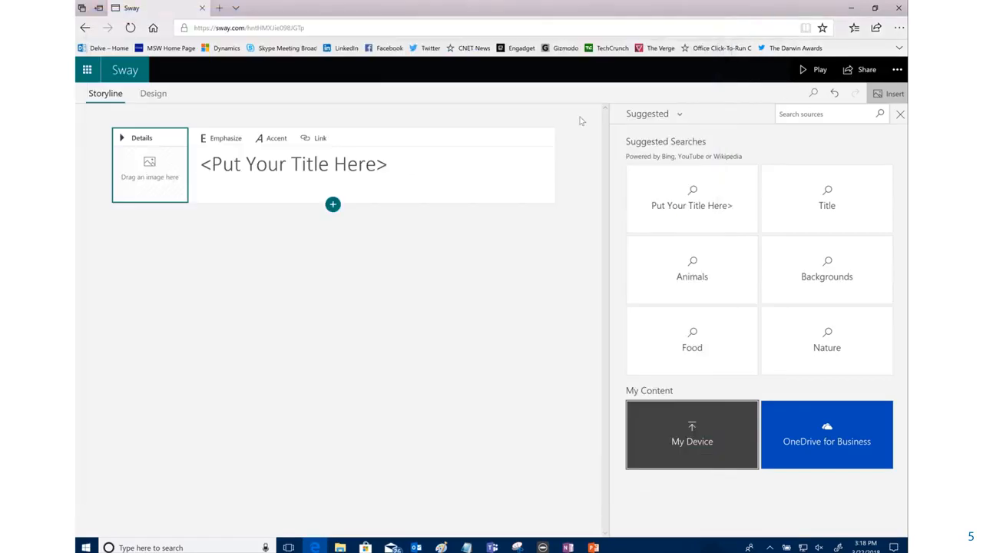
click(814, 115)
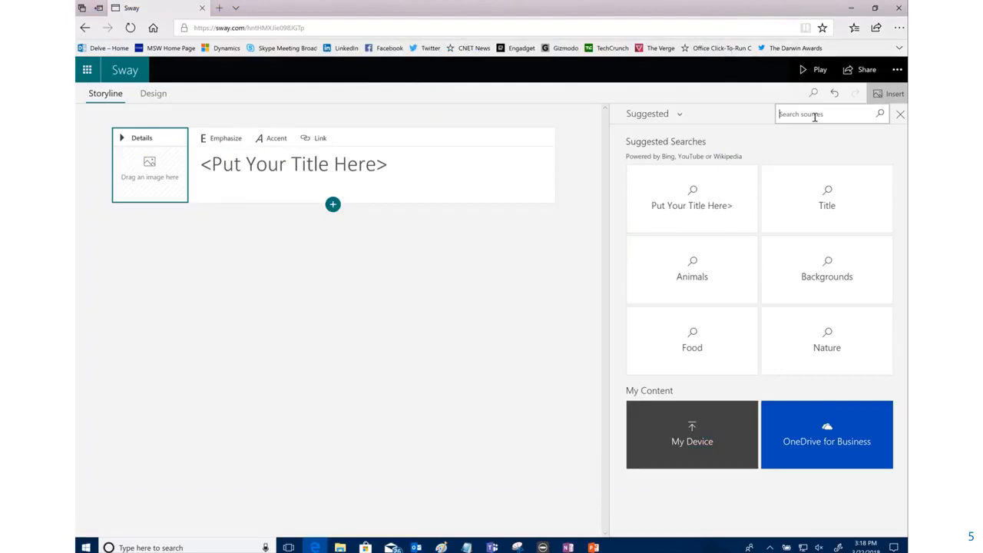
text(technology)
click(875, 116)
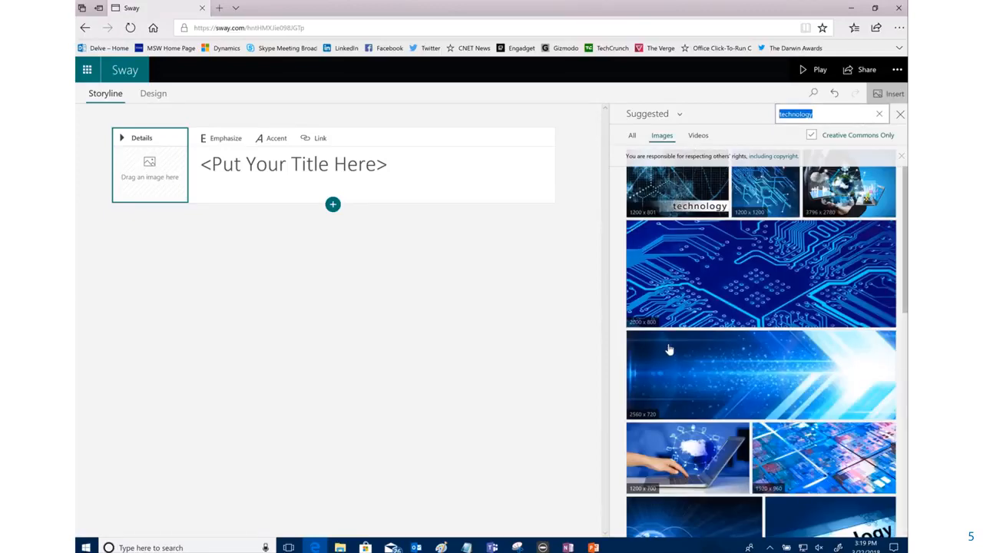
click(739, 376)
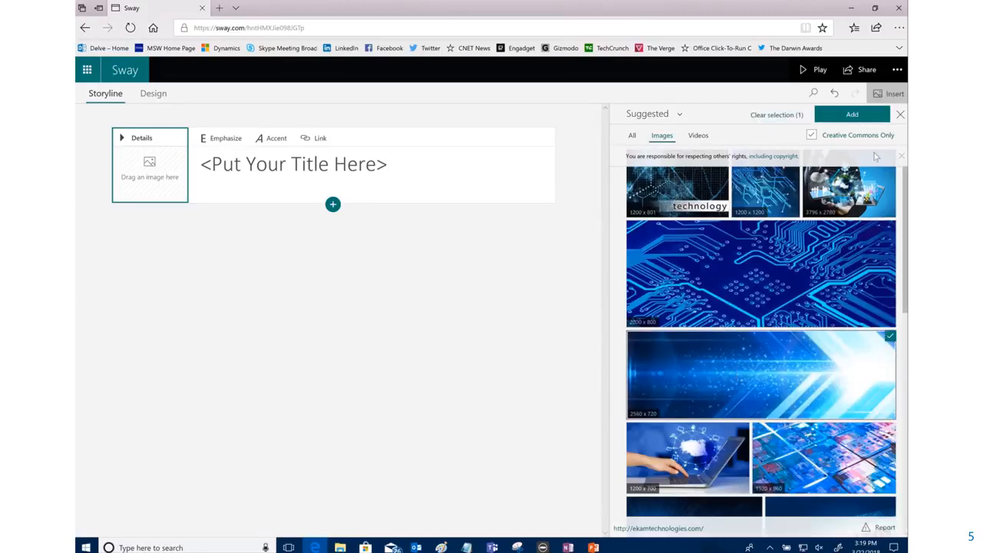
click(851, 113)
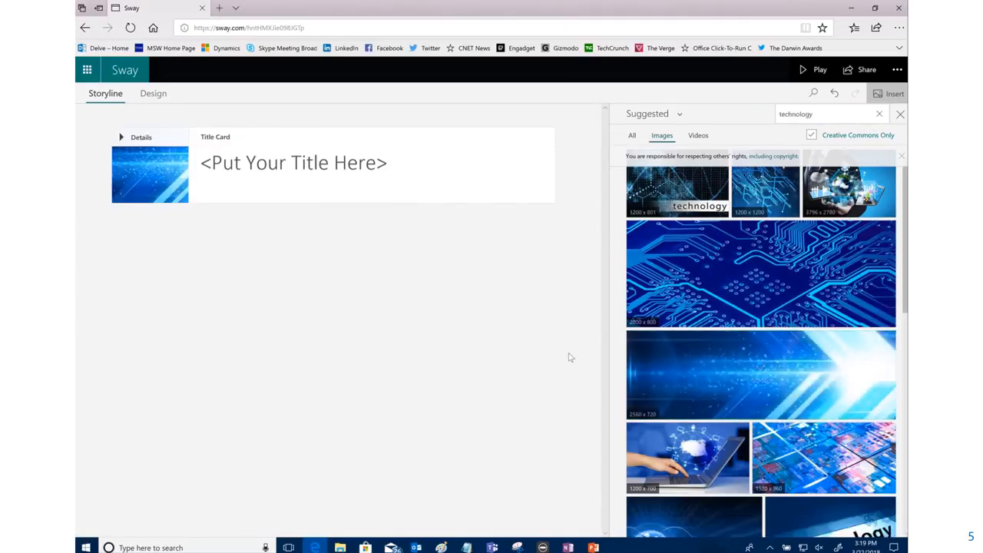
click(819, 70)
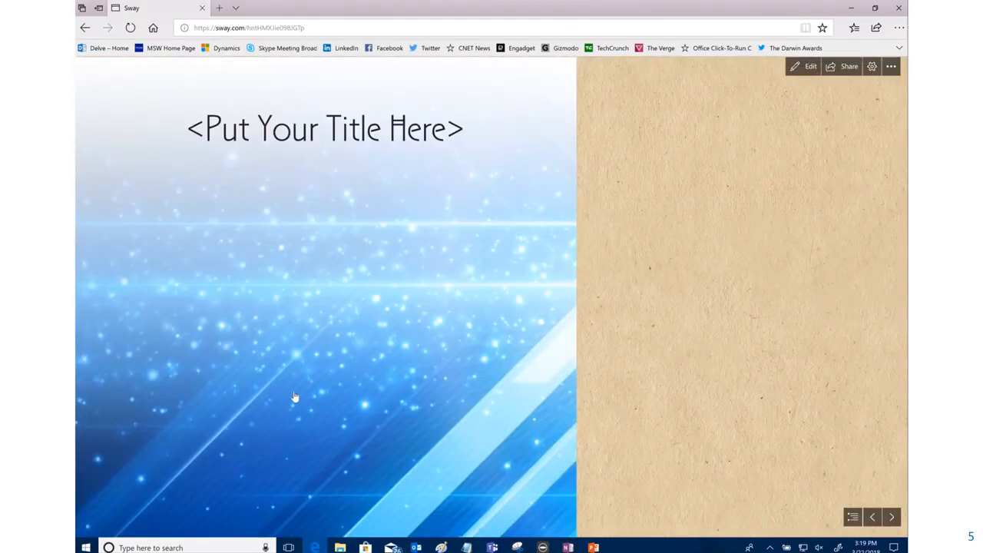
click(806, 66)
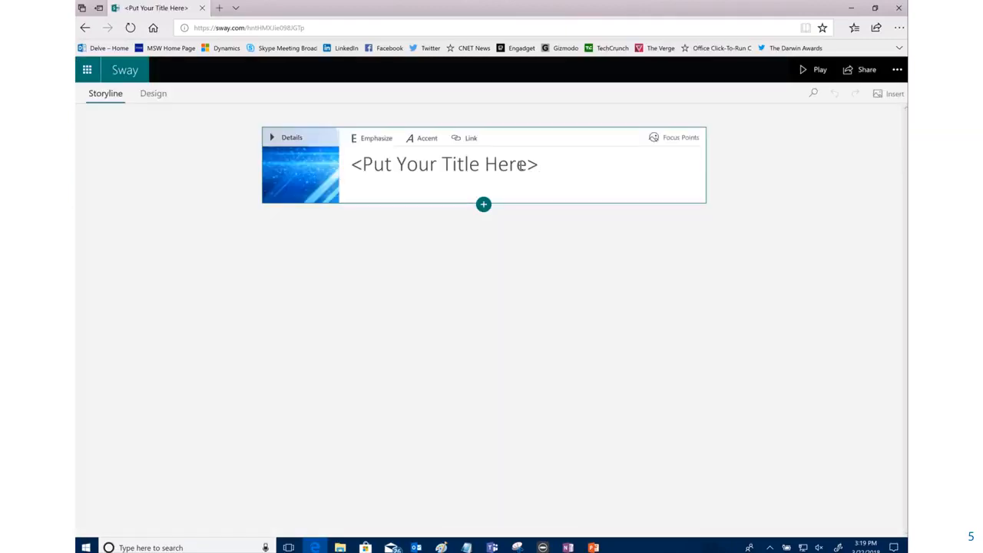
Add a text card below the title card reading "<Use this text placeholder to input your story text>".
click(483, 206)
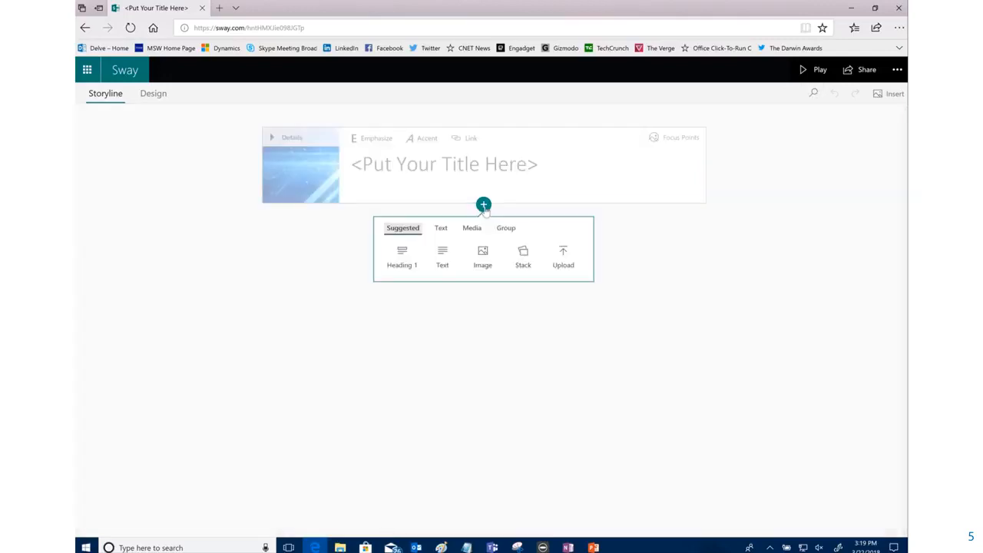
click(443, 262)
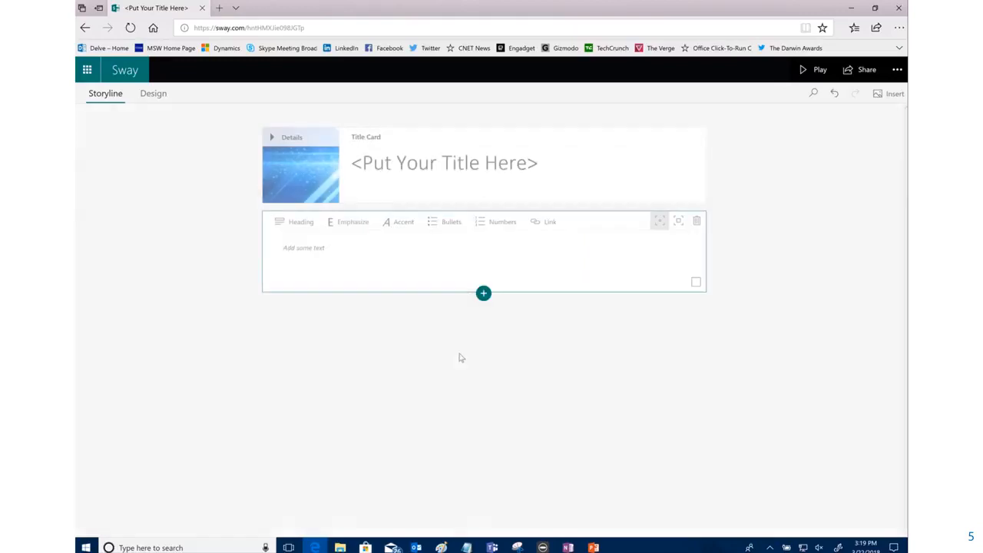
click(347, 254)
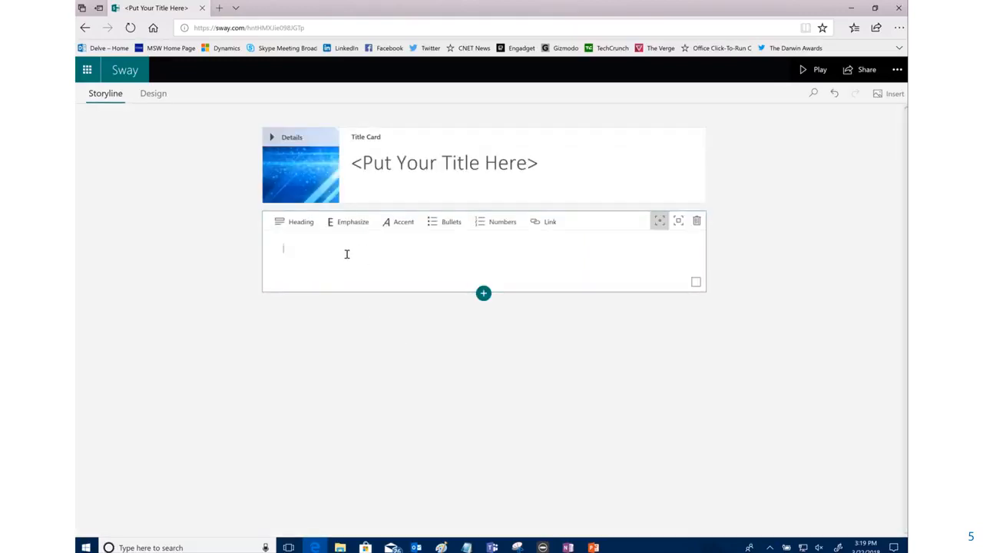
text(<Use this tex)
key(BackSpace)
text(xt plcae)
key(BackSpace)
key(BackSpace)
key(BackSpace)
text(aceholder to input your story text>)
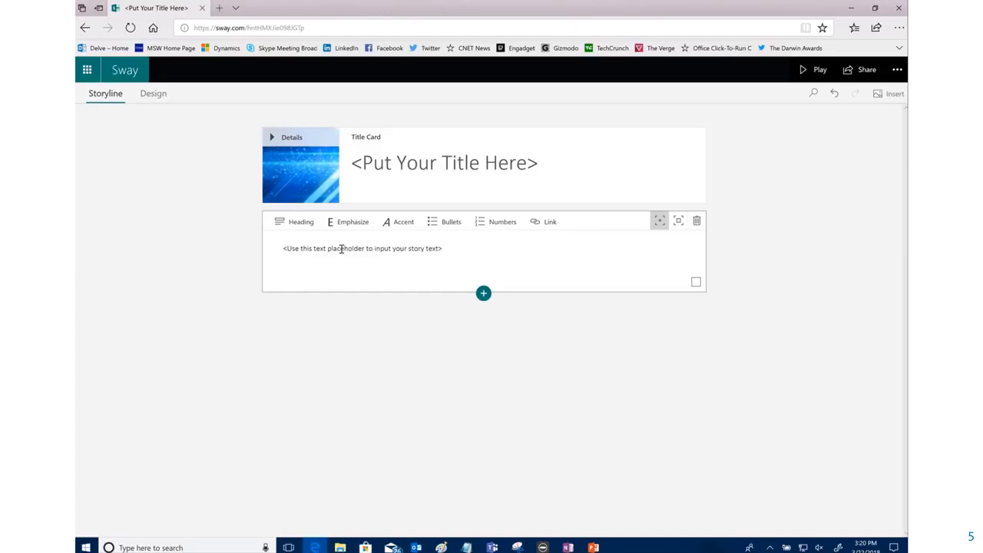
click(481, 257)
drag(289, 248, 228, 256)
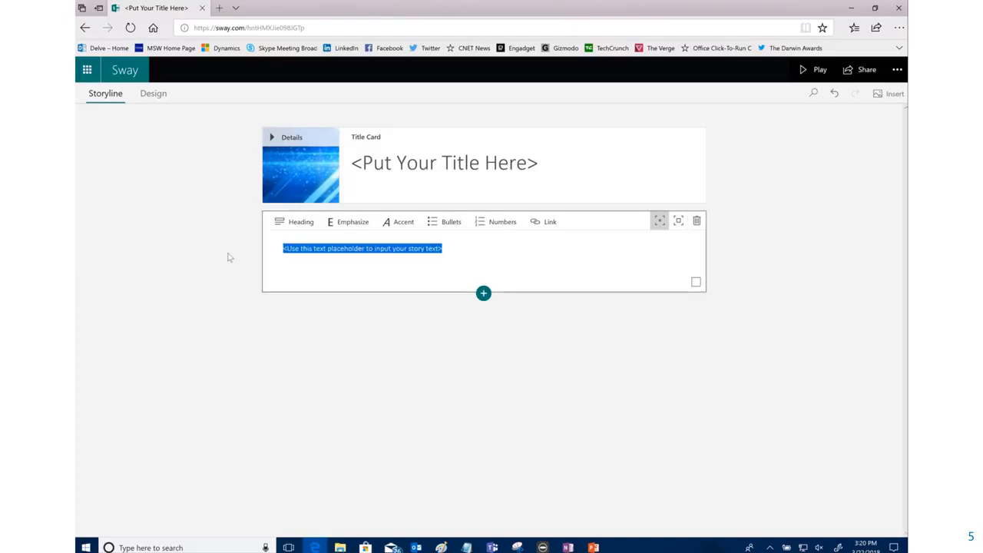
click(578, 269)
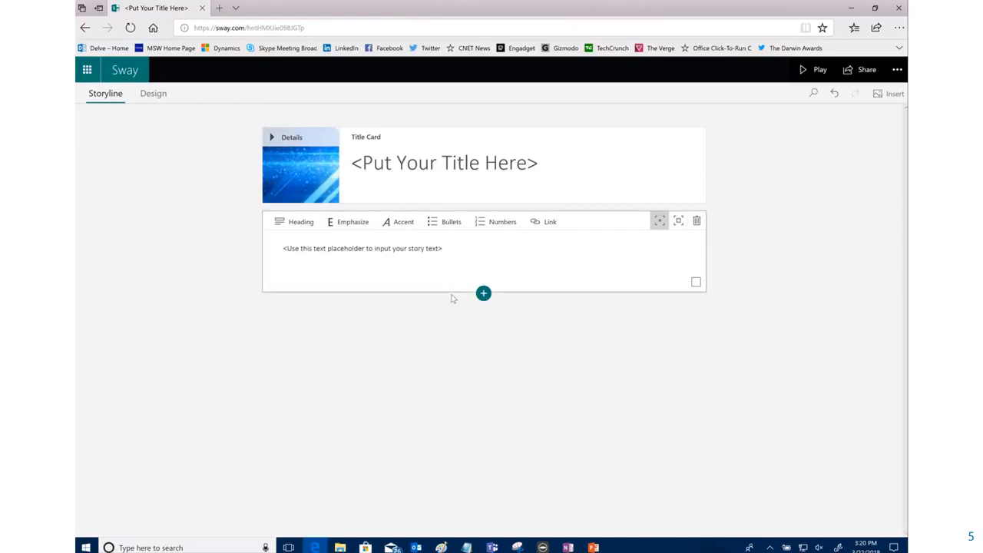
Add an empty Stack group below the story text card and collapse it.
click(483, 294)
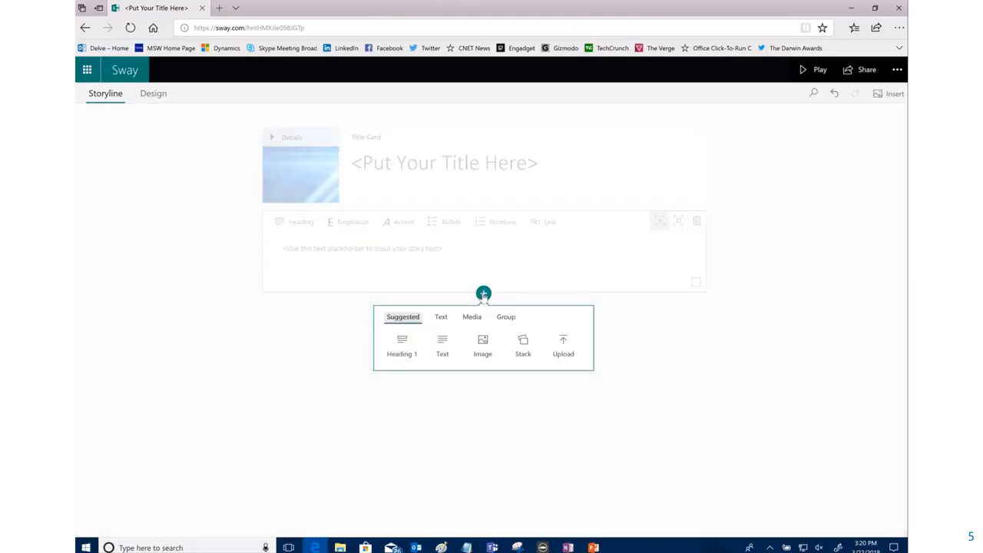
click(522, 345)
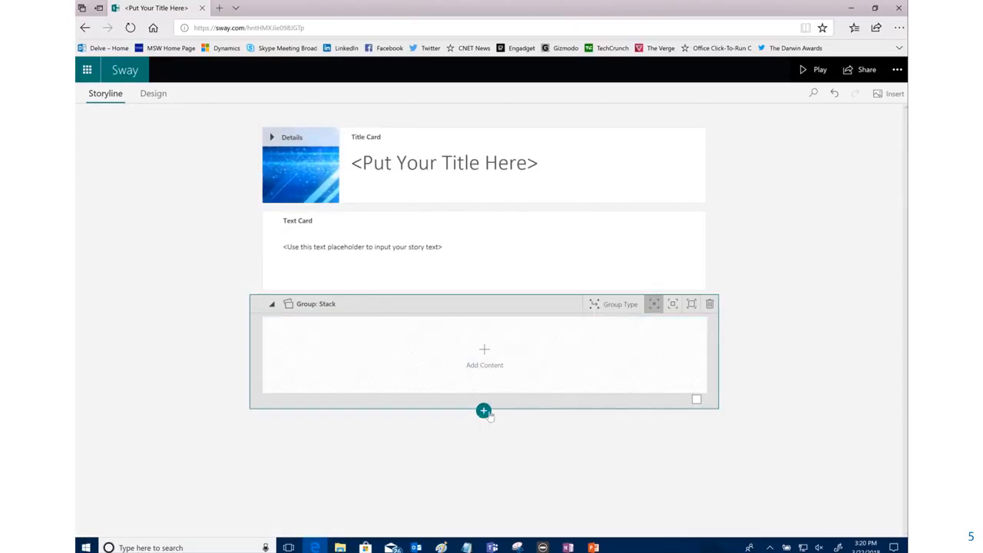
click(272, 305)
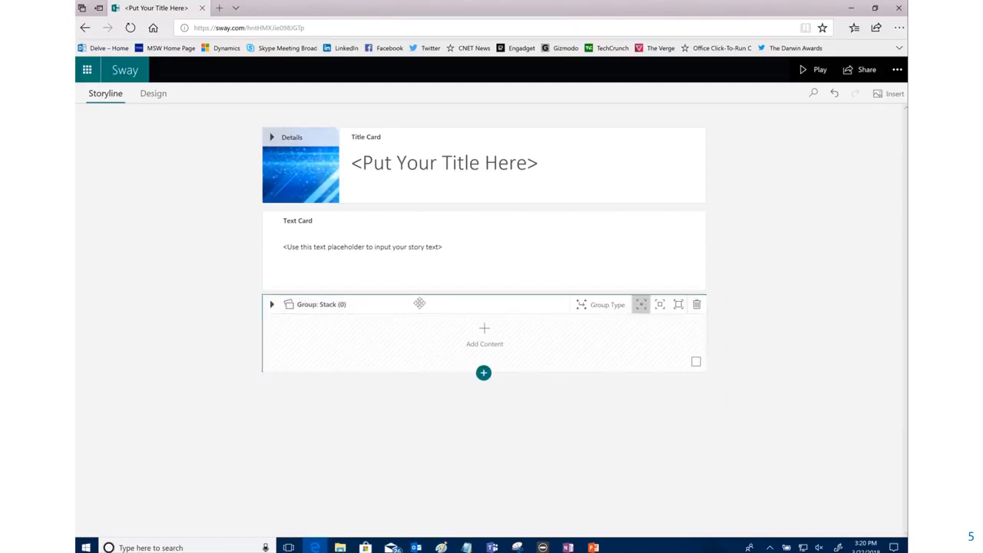
Add a text card below the Stack group reading "Standard Corp Footer".
click(483, 372)
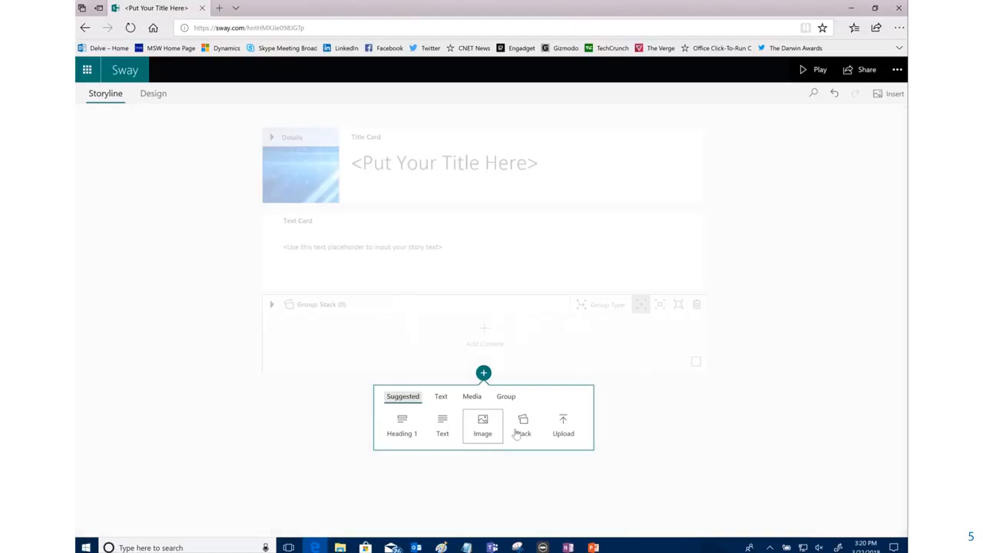
click(446, 433)
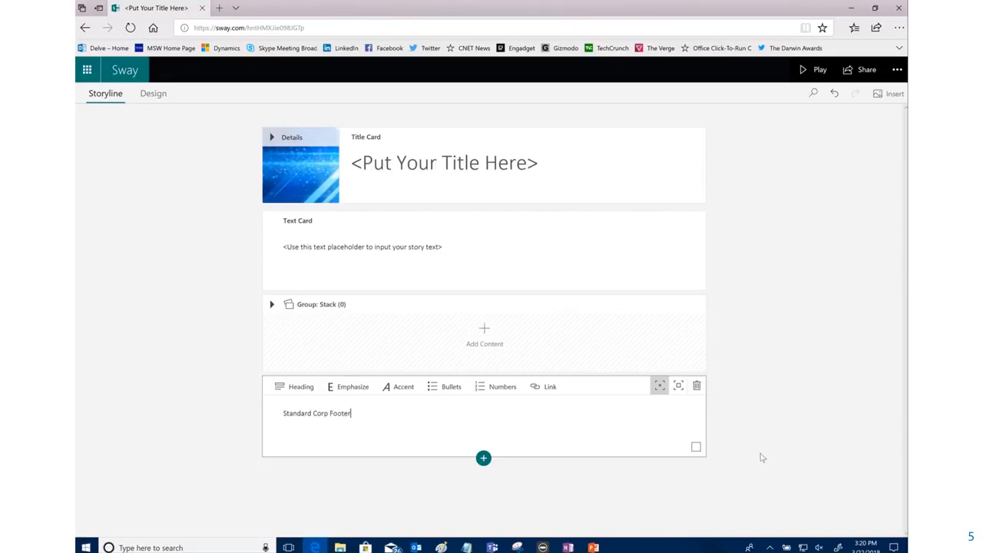
Add an image card below the footer text with the 960 x 540 logo from a "Sway" search, and give it the strongest emphasis level.
click(483, 458)
click(482, 508)
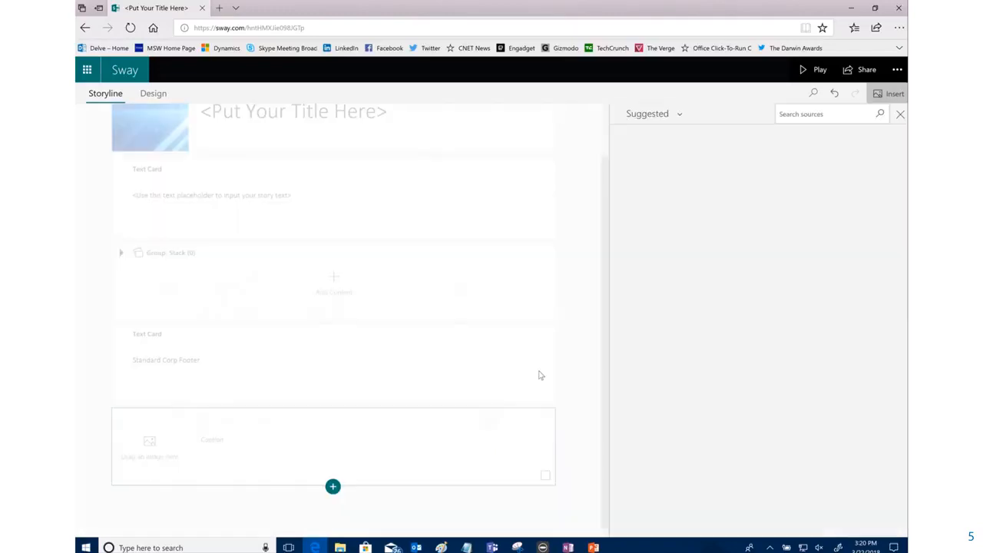
click(819, 115)
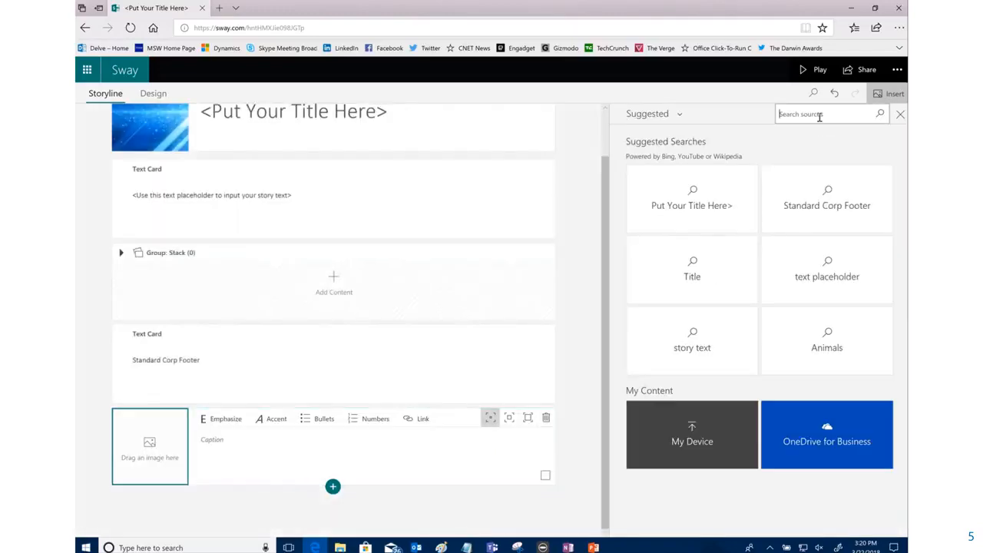
text(Sway)
key(Return)
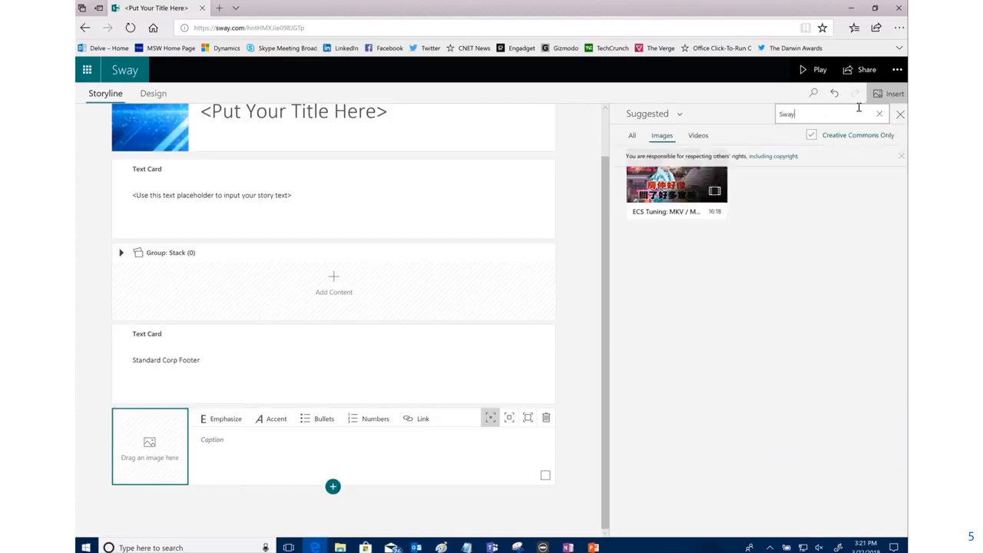
click(837, 198)
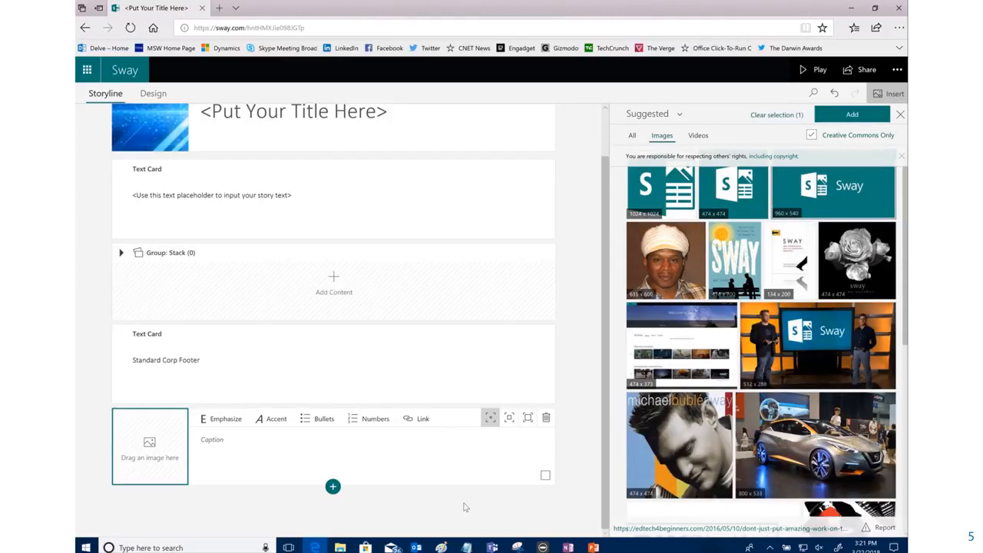
click(853, 113)
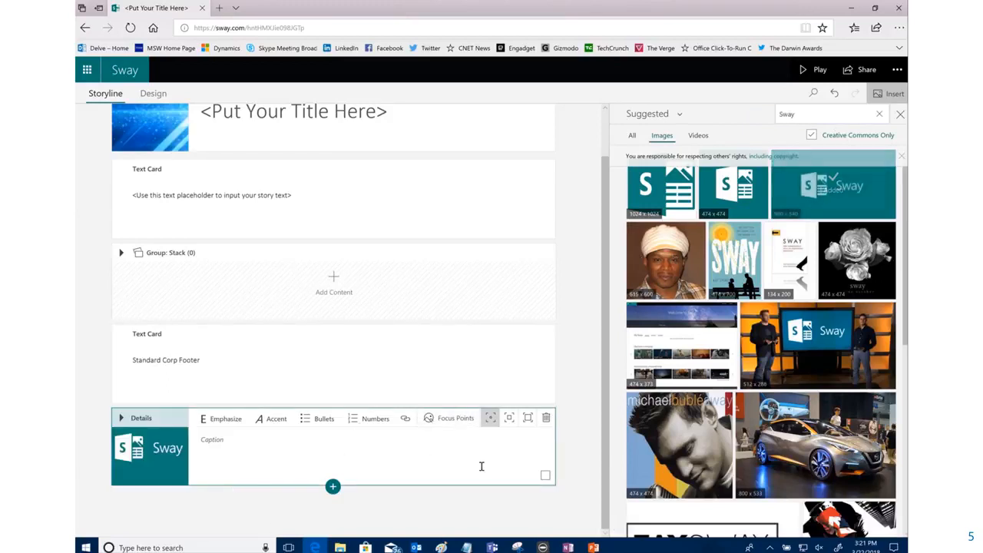
click(527, 418)
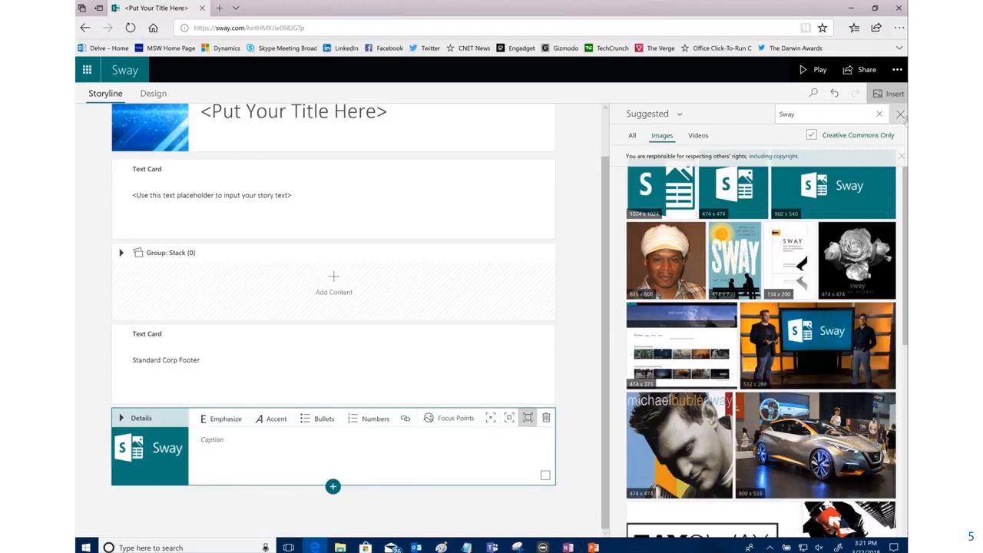
Close the image search, show the Sway's design preview with its style options, and set the layout to Vertical.
click(899, 114)
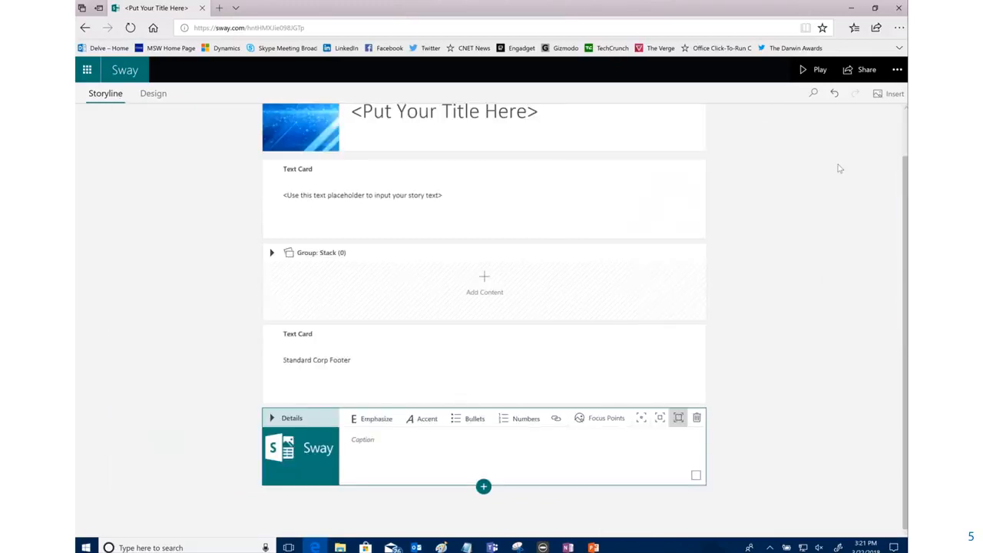
click(153, 94)
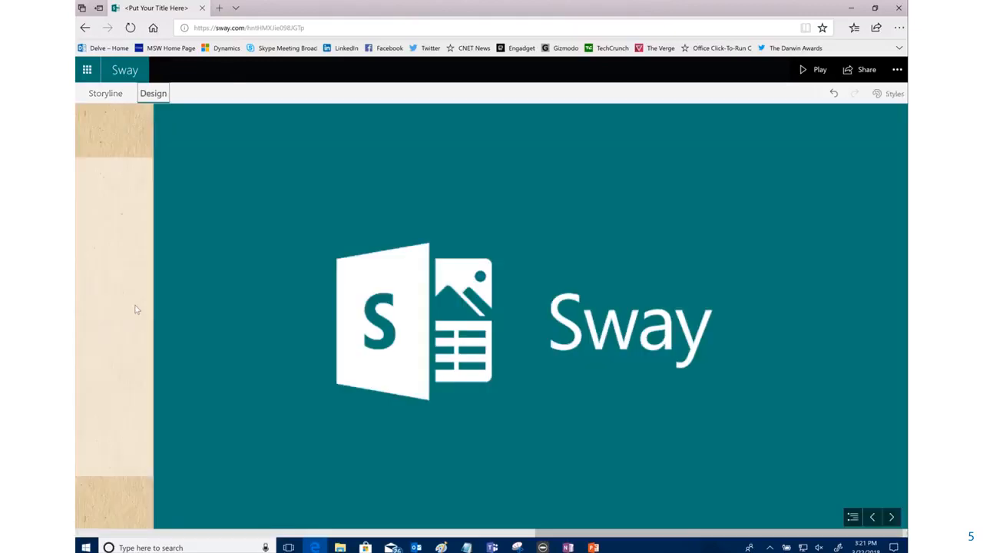
click(889, 94)
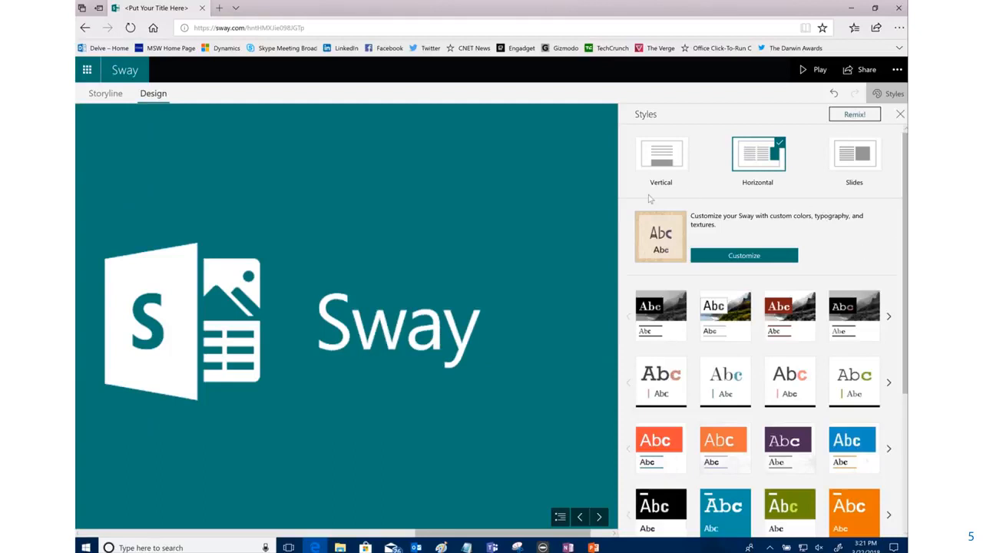
click(663, 159)
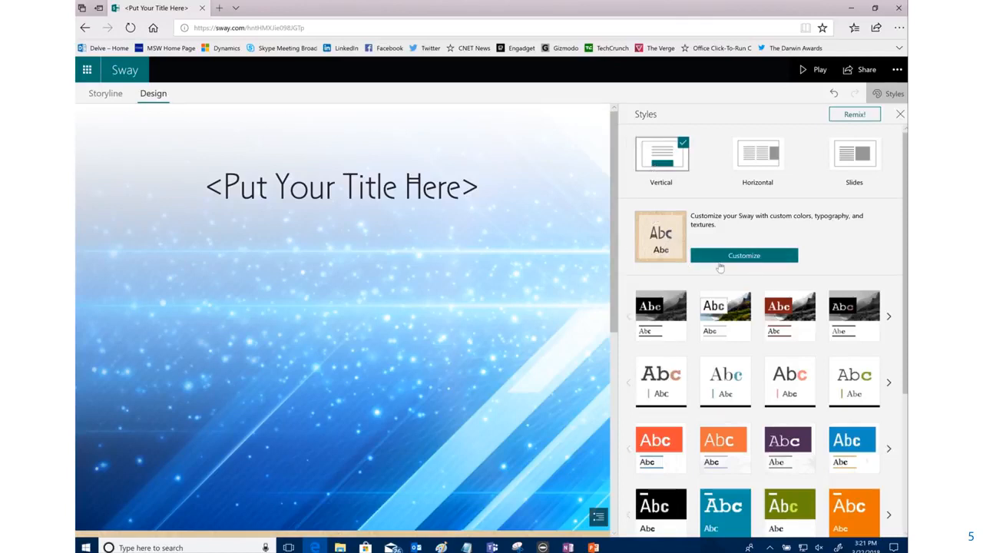
Examine the style customization options and the available font choices, and return to the style gallery.
click(770, 259)
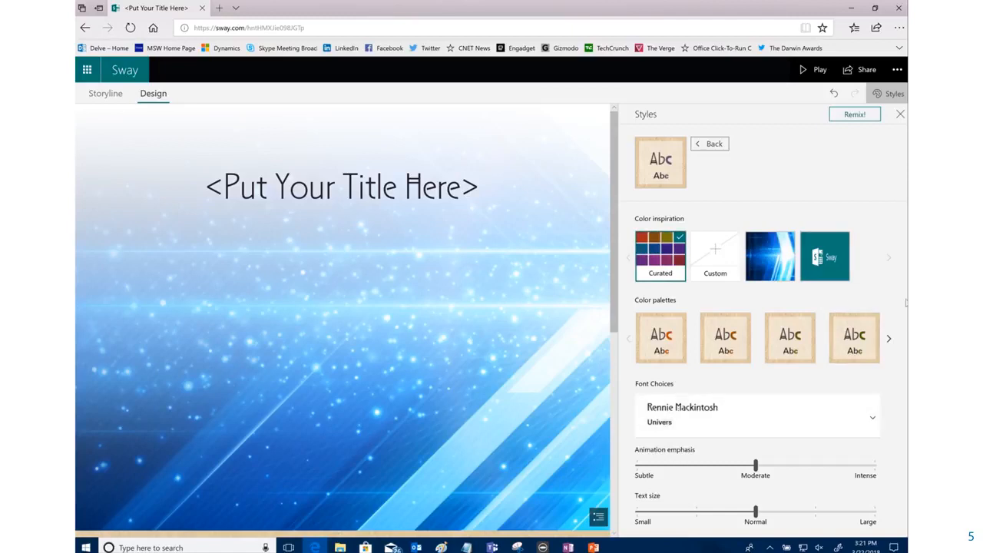
click(869, 419)
drag(904, 289, 898, 260)
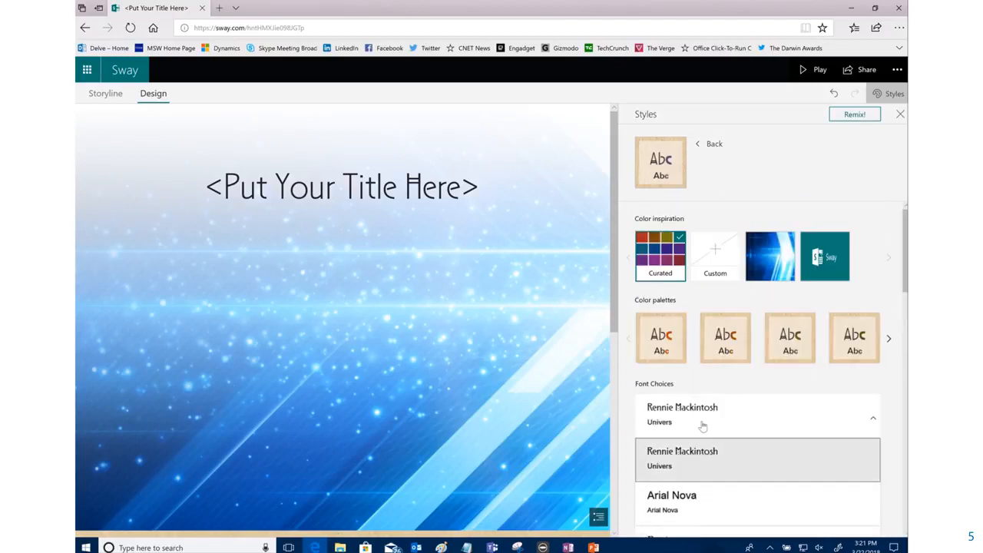
click(873, 421)
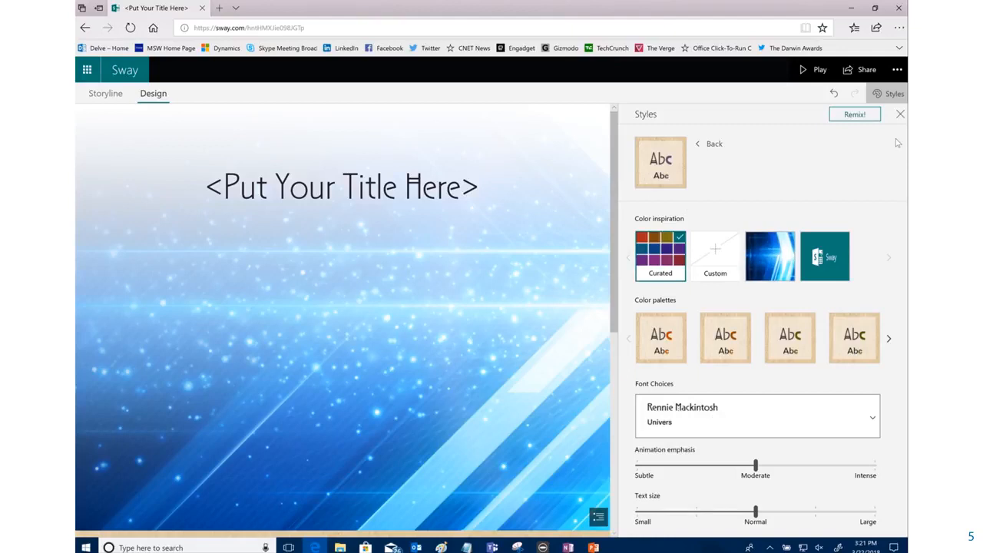
click(834, 95)
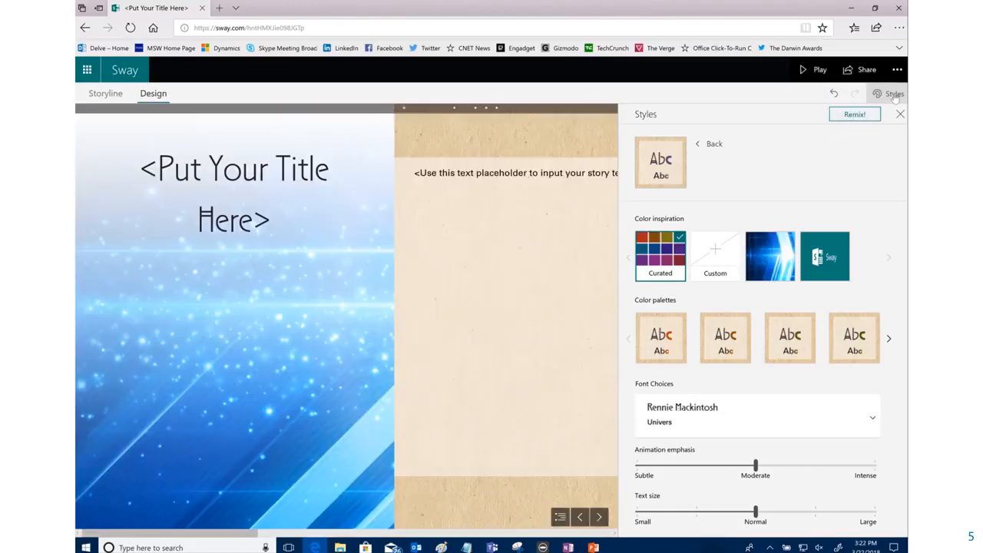
click(892, 95)
click(892, 95)
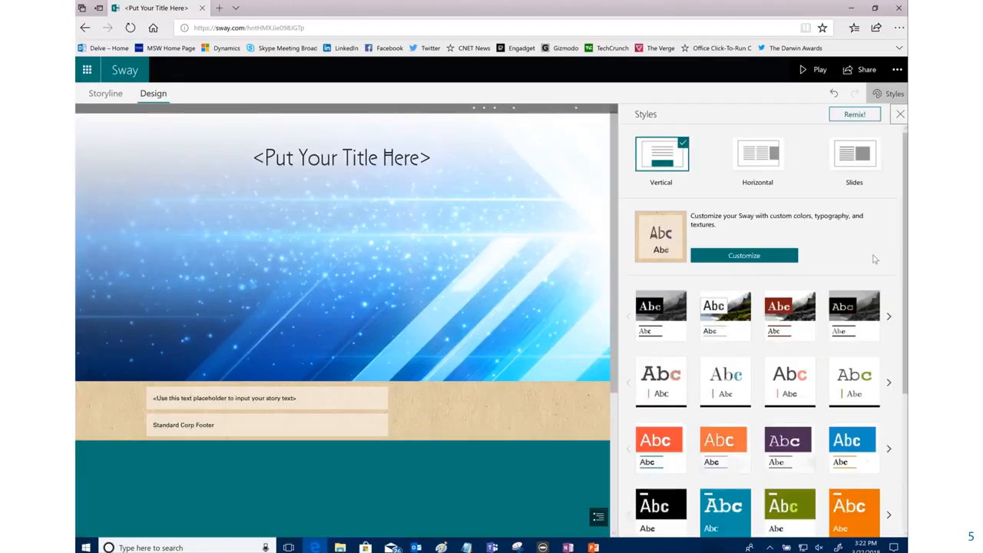
Apply the first style of the gallery's first row, with the black title banner, and check the preview down to the logo.
click(680, 324)
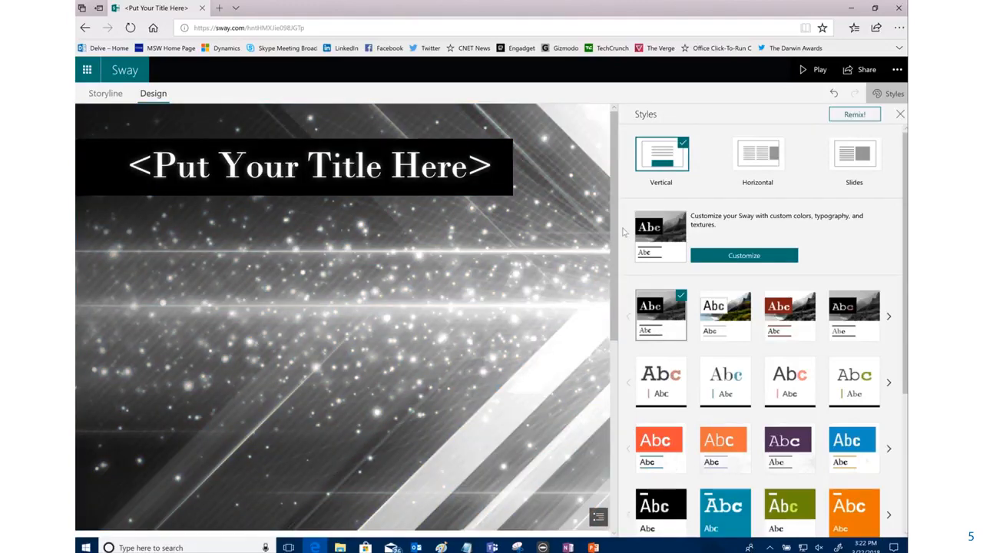
mouse_move(612, 262)
mouse_down()
mouse_move(613, 422)
mouse_move(614, 268)
mouse_up()
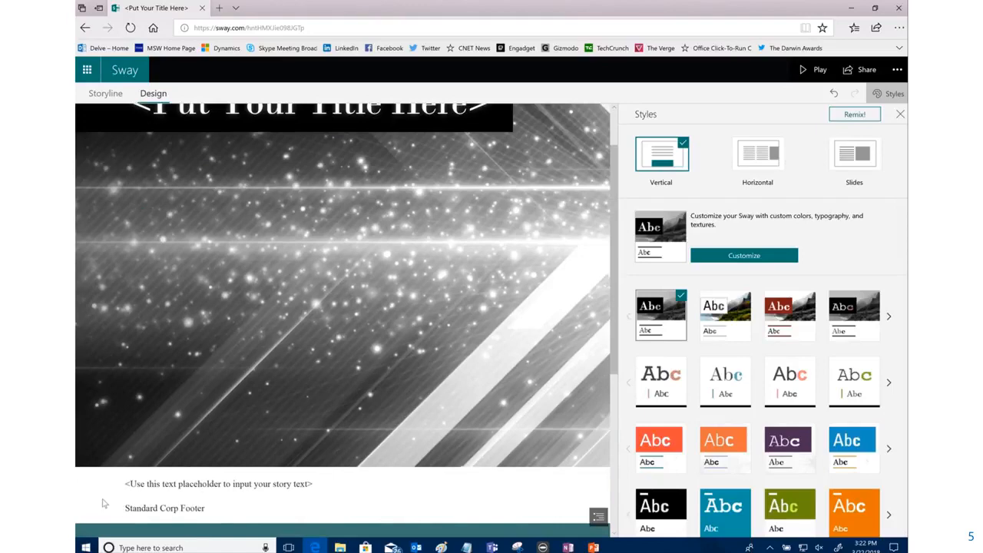
scroll(193, 384, down, 5)
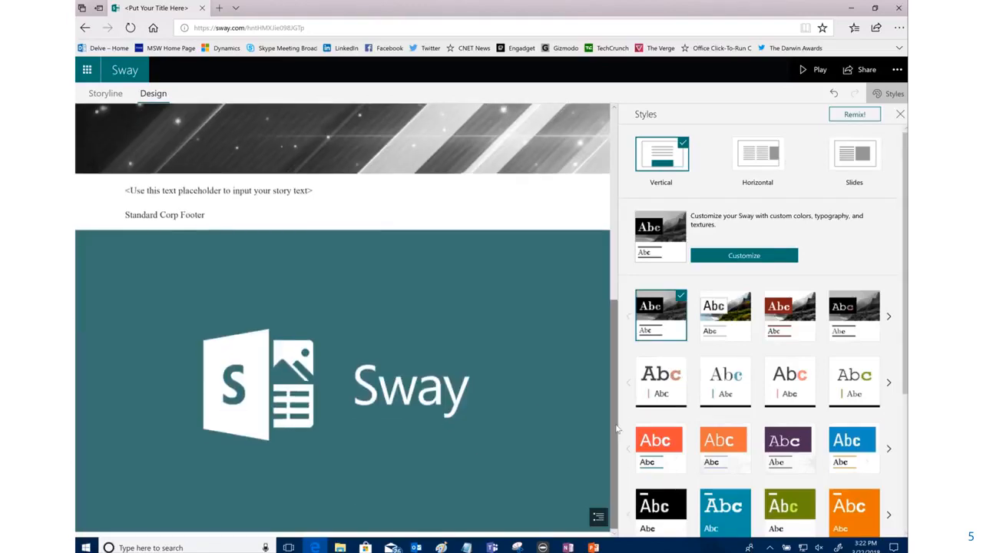
drag(614, 407, 614, 216)
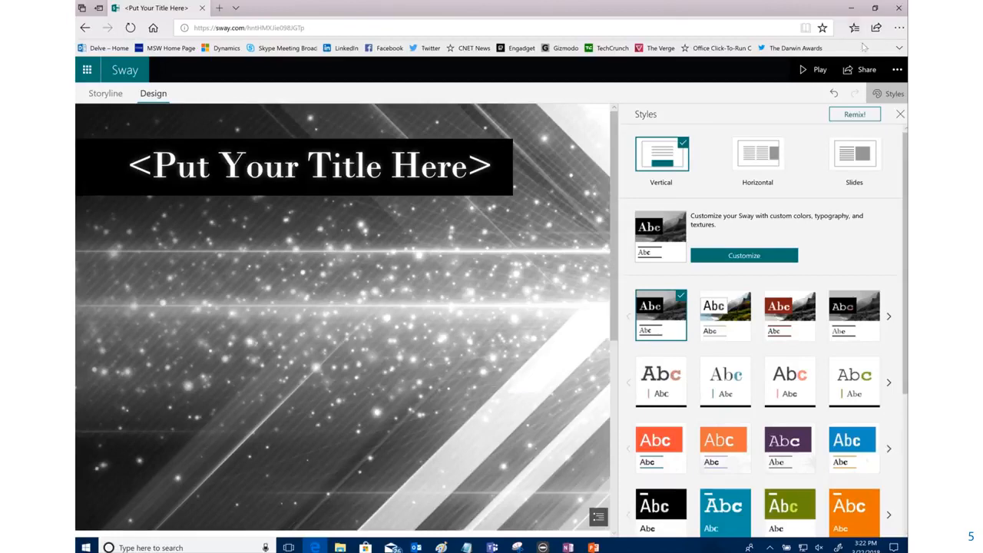
Play the Sway to review it from the title to the footer, and return to editing.
click(815, 77)
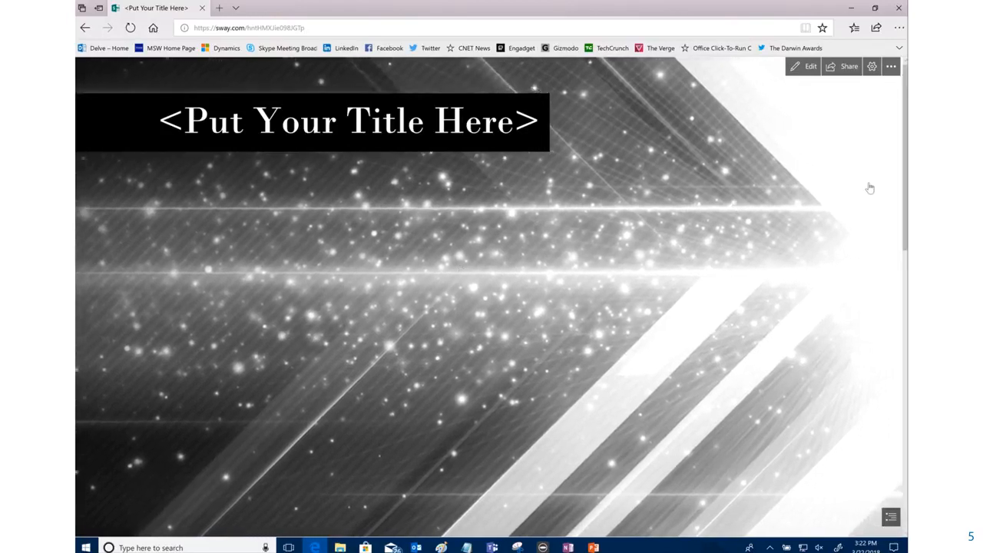
drag(902, 236, 896, 307)
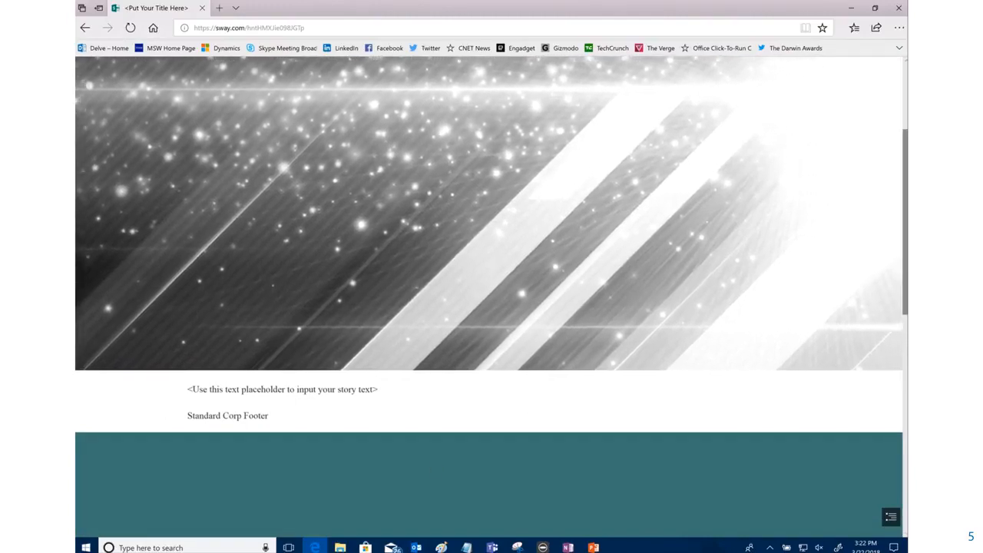
drag(904, 296, 903, 229)
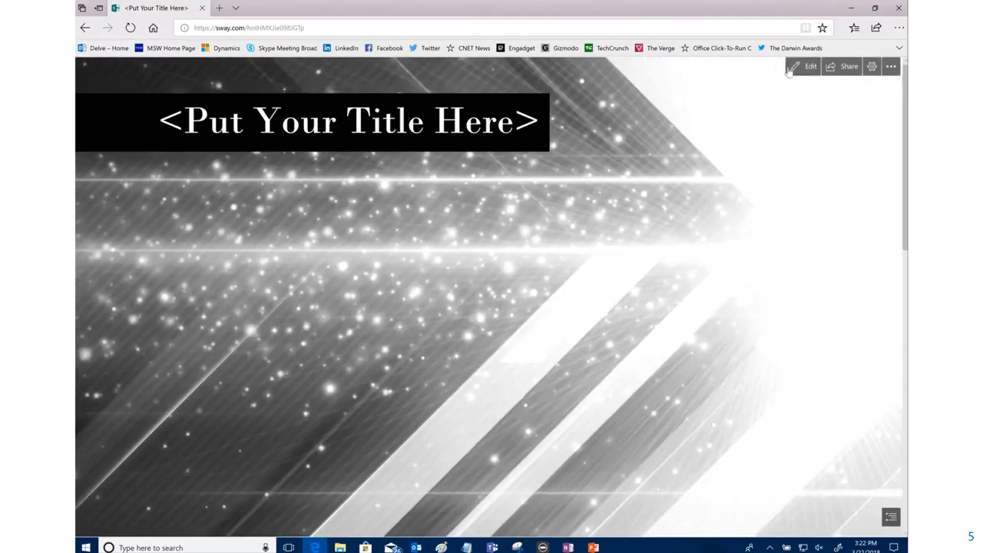
click(804, 67)
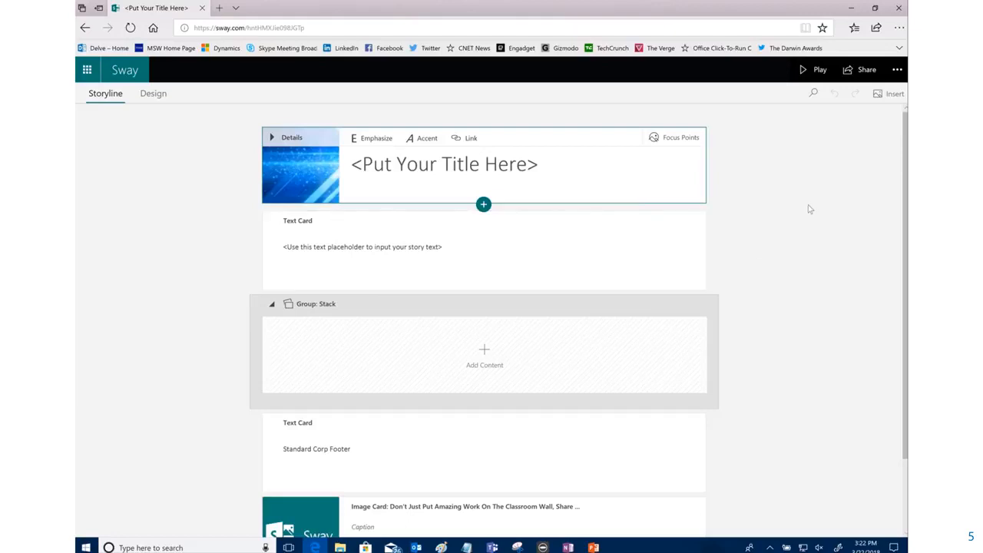
Save the Sway as a template named "Sway Corp Template".
click(897, 71)
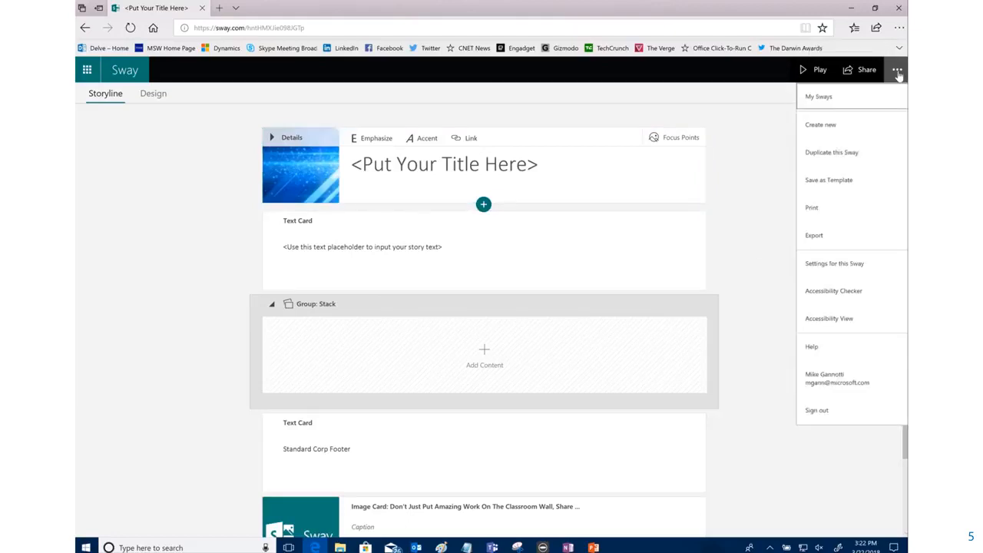
click(829, 181)
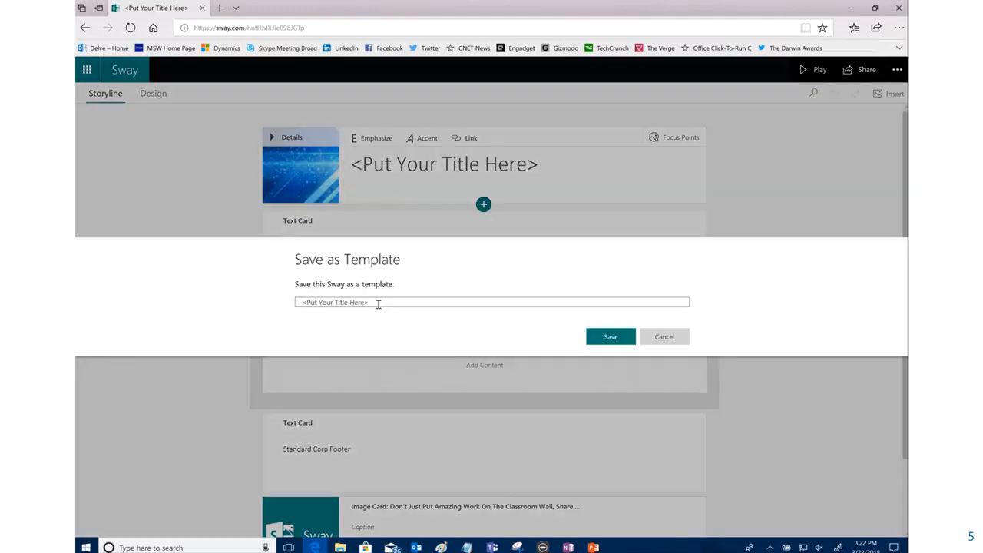
drag(378, 302, 283, 300)
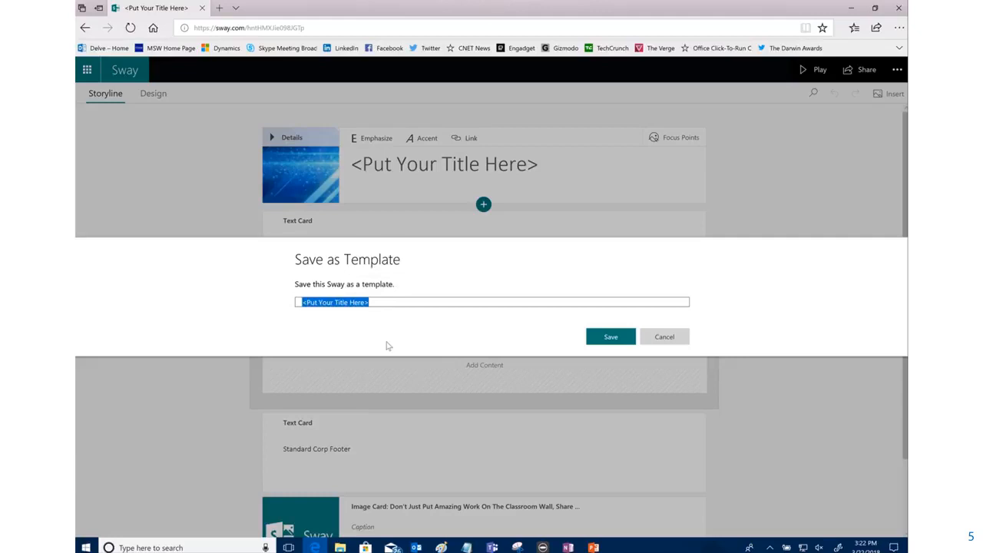
text(Sway Corp Template)
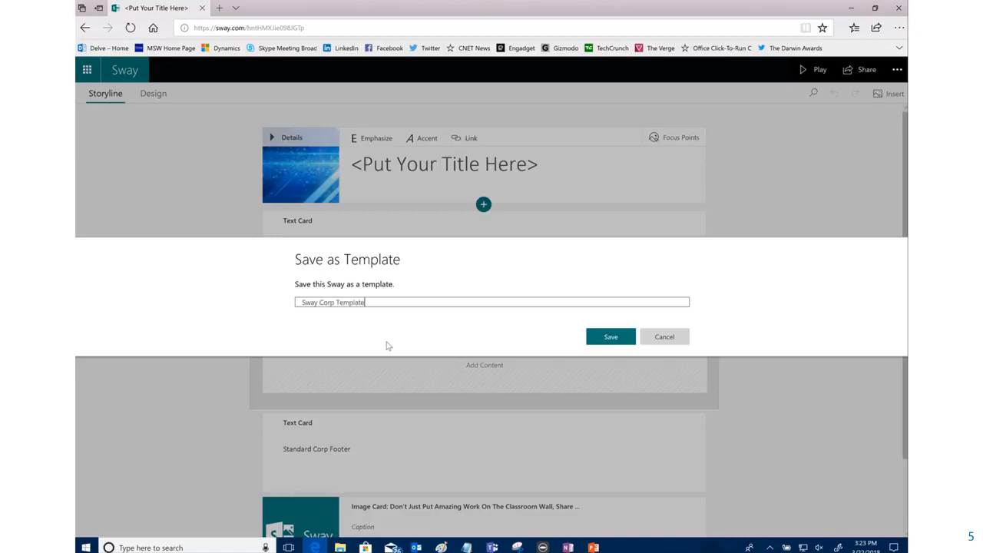
click(602, 340)
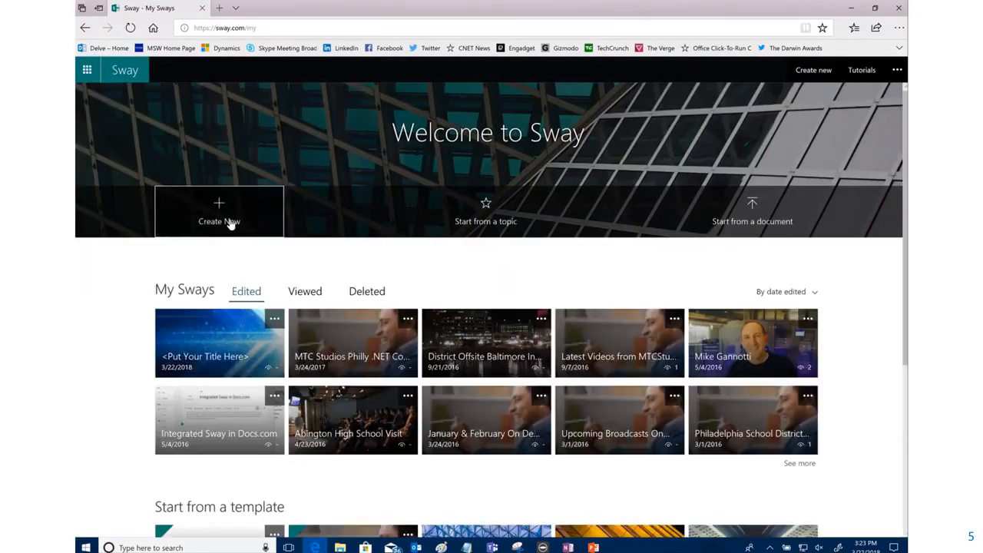
Open "Sway Corp Template" from the template list and start editing a new Sway based on it.
scroll(902, 215, down, 3)
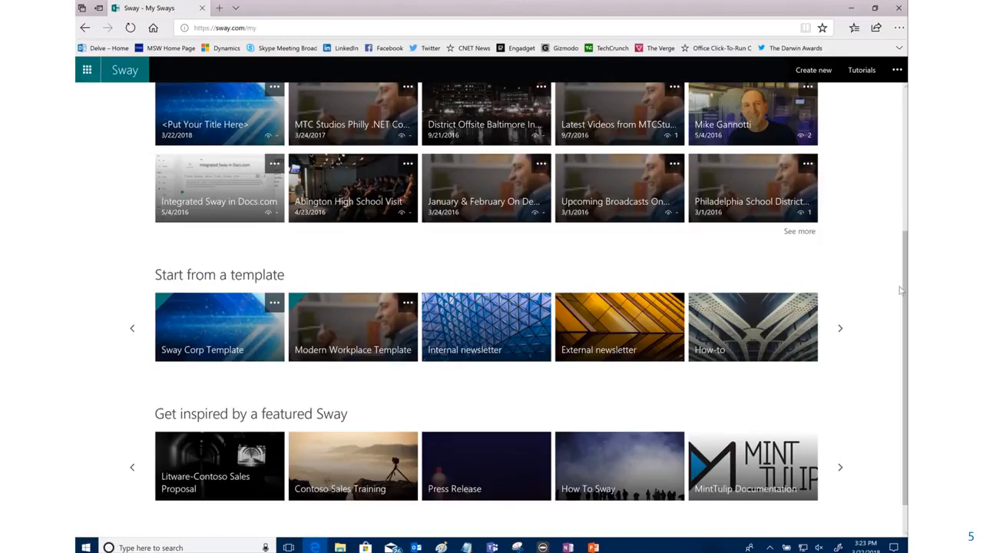
mouse_move(905, 289)
mouse_down()
mouse_move(893, 144)
mouse_move(902, 274)
mouse_up()
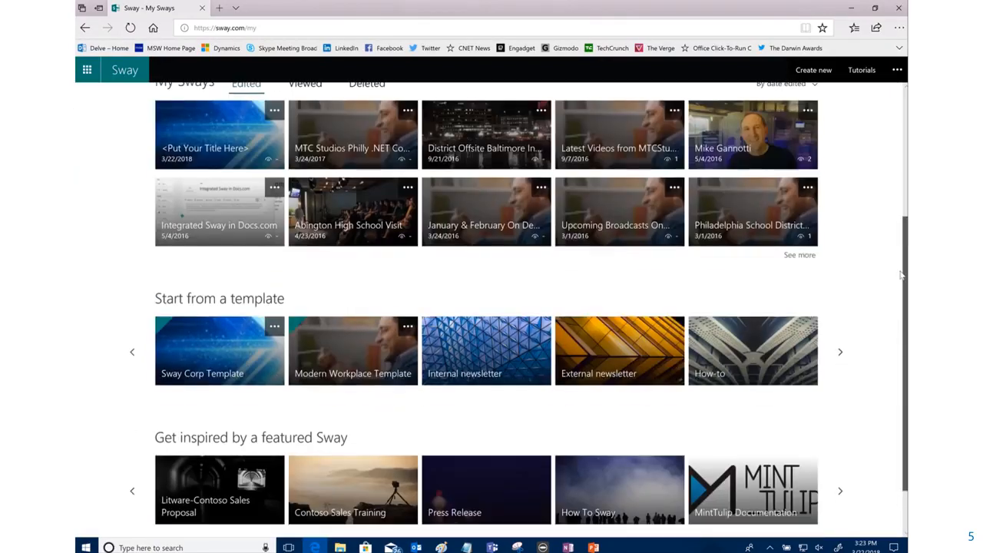
click(228, 374)
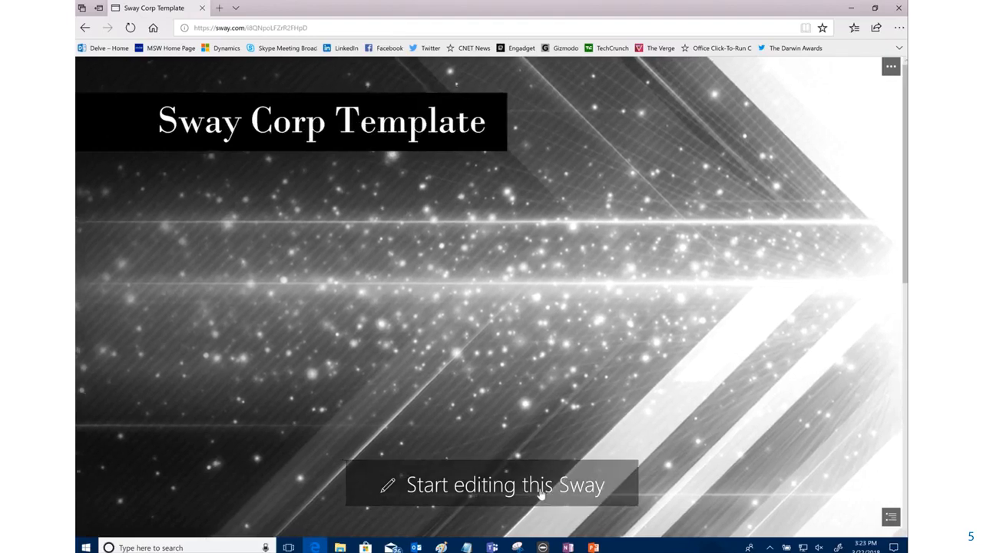
click(539, 492)
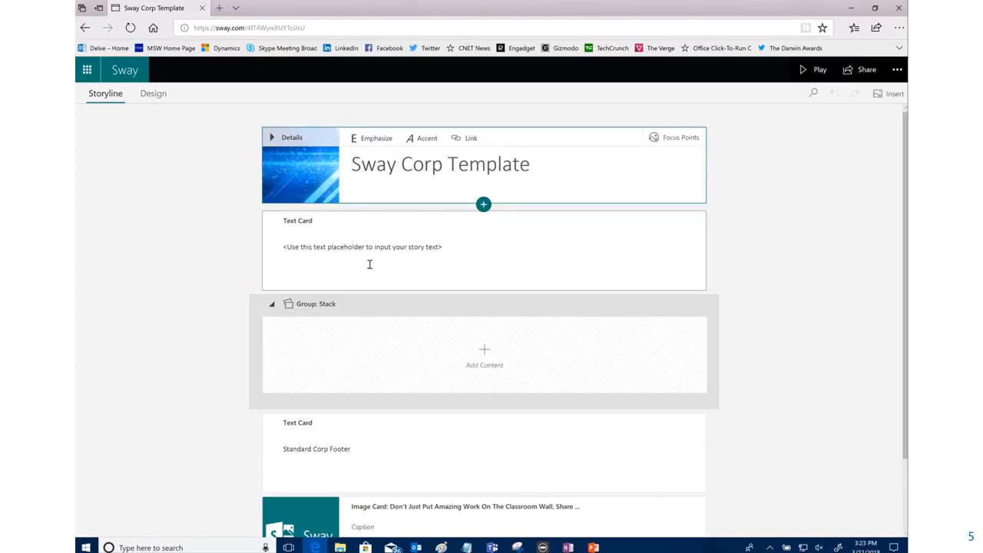
Replace the title of the new Sway with "My Corp Story".
click(444, 164)
drag(530, 167, 332, 169)
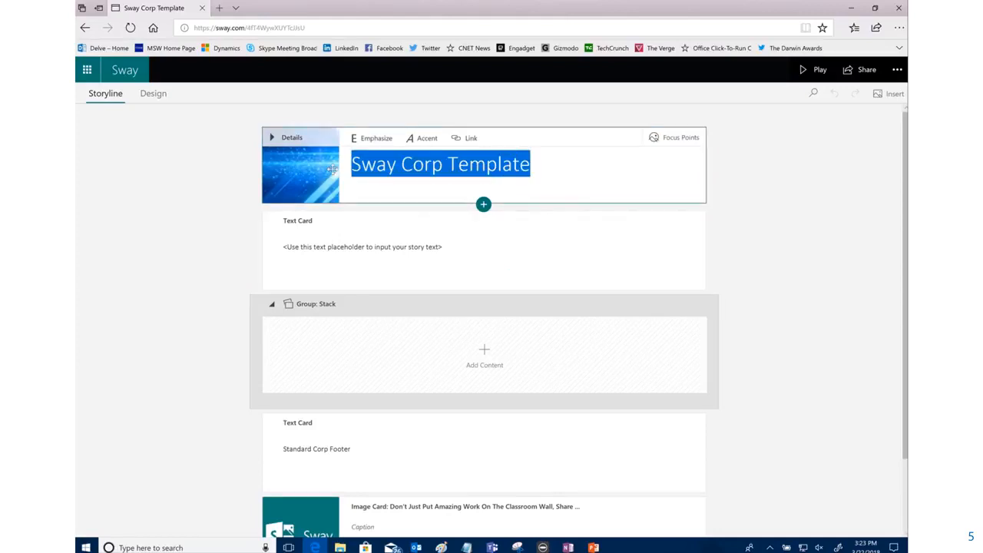
text(My )
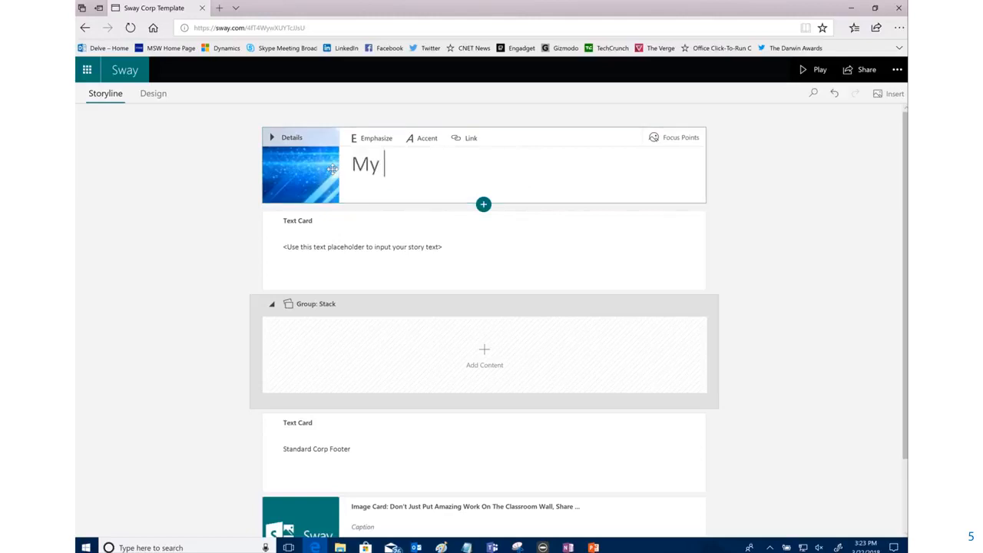
text(Corp Story)
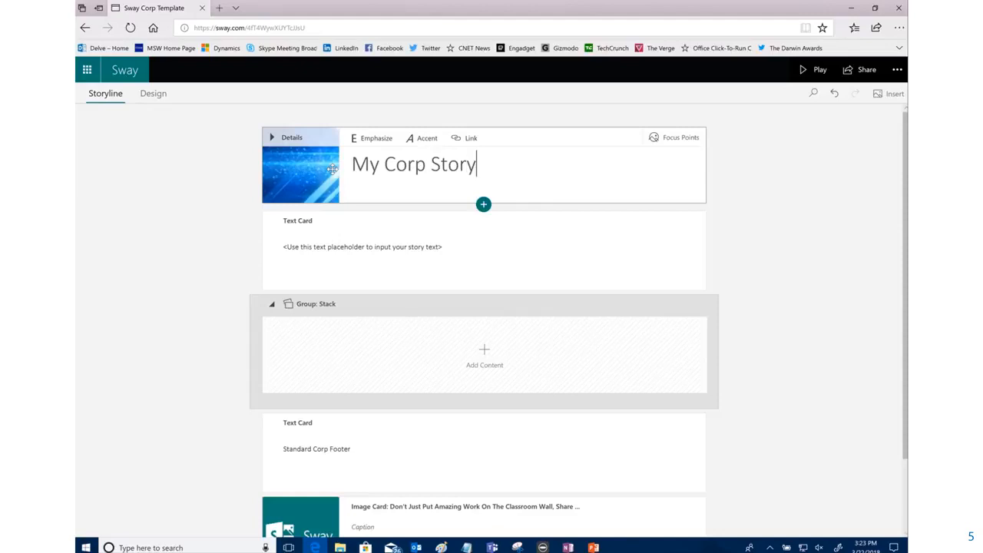
Replace the story text placeholder with "This is a tale of an organization embarking on Digital Transformation".
click(327, 248)
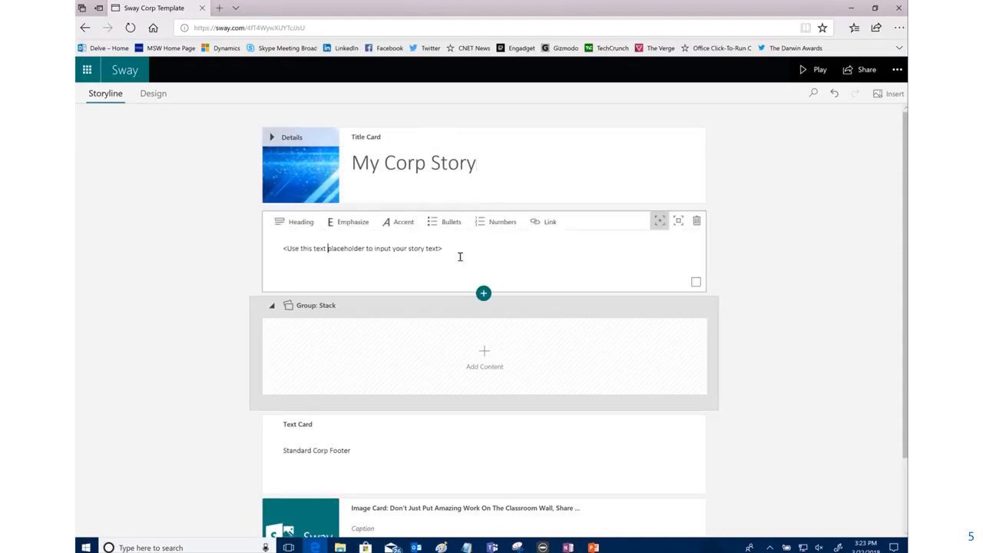
triple_click(343, 256)
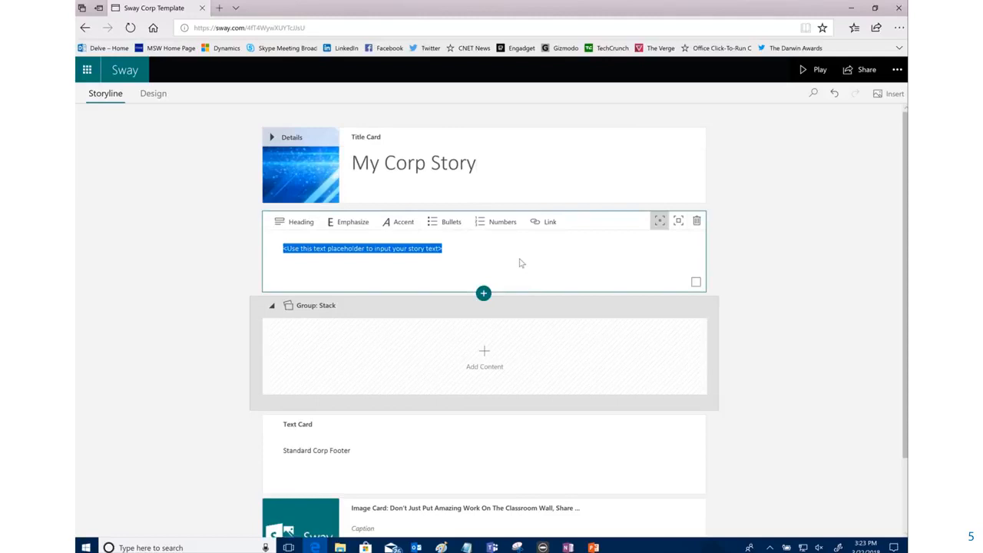
text(This is a tale of)
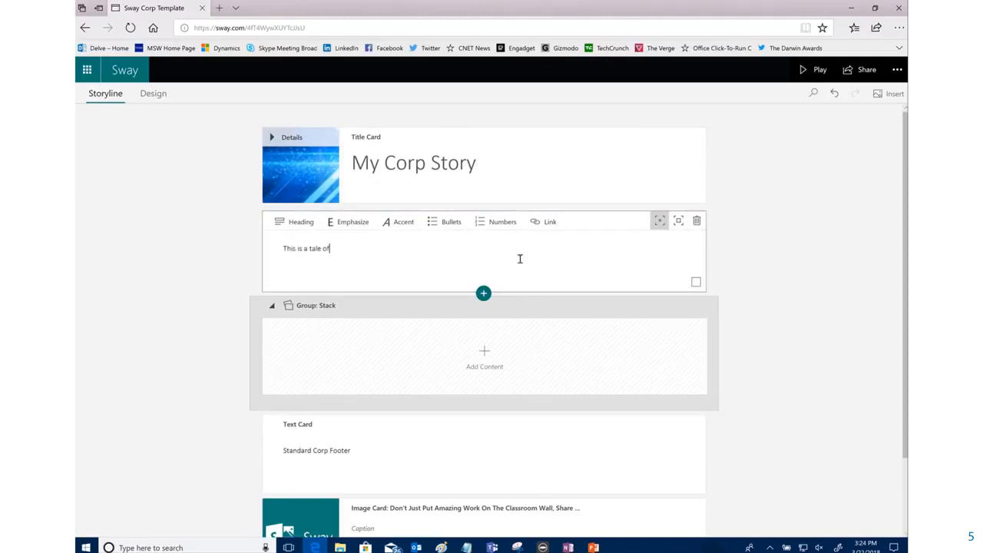
text( an organization embarking on Digital Transformation)
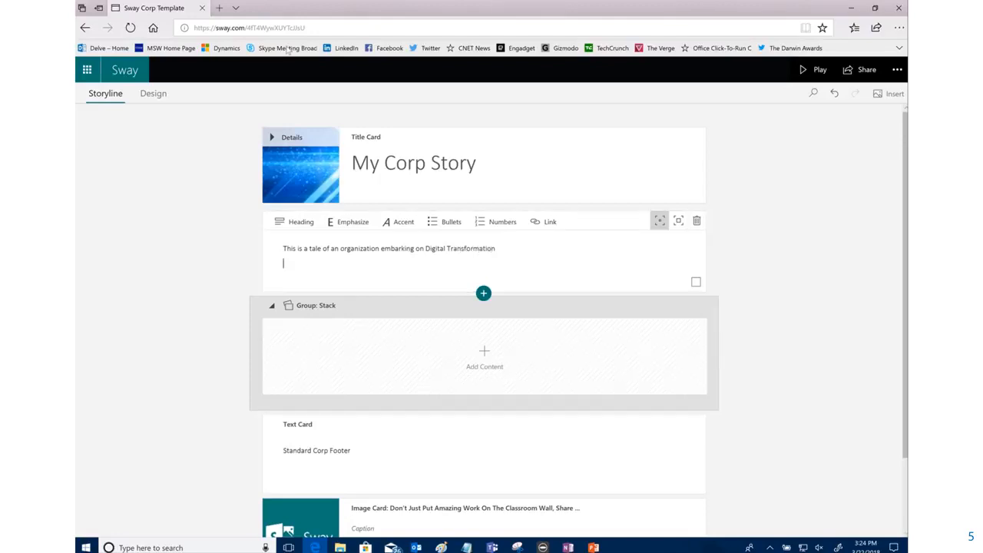
Search the web for "Digital Transformation" in a new browser tab.
click(220, 9)
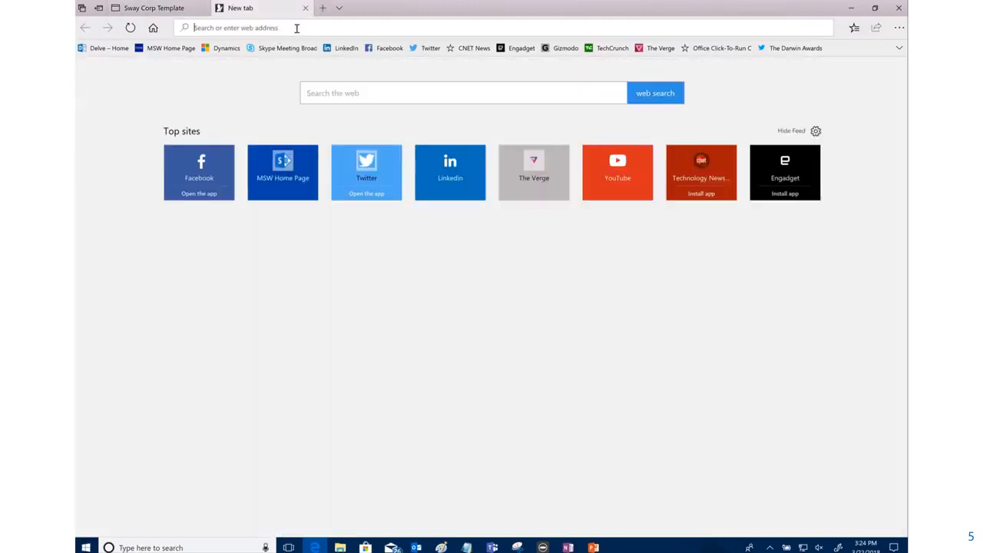
click(354, 92)
text(F)
key(BackSpace)
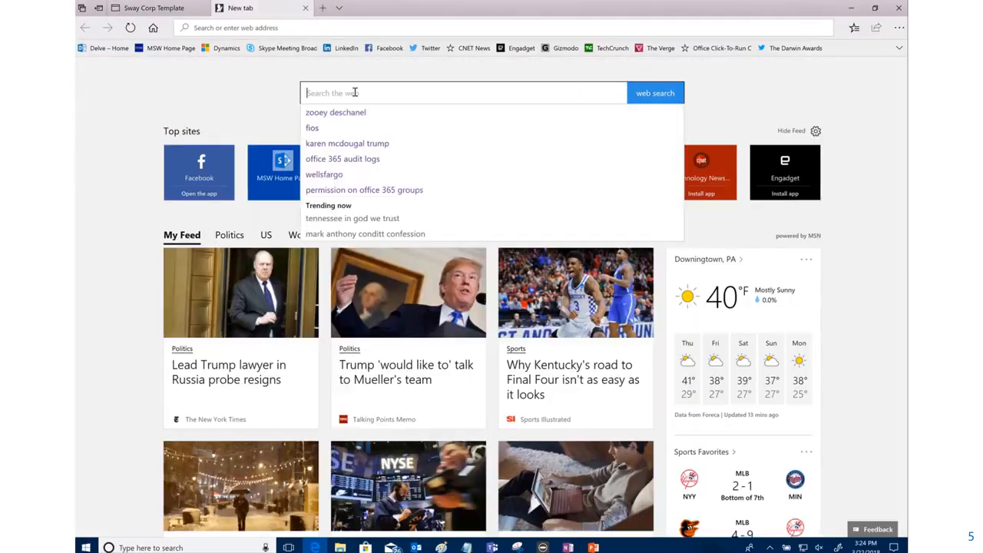
text(Digital )
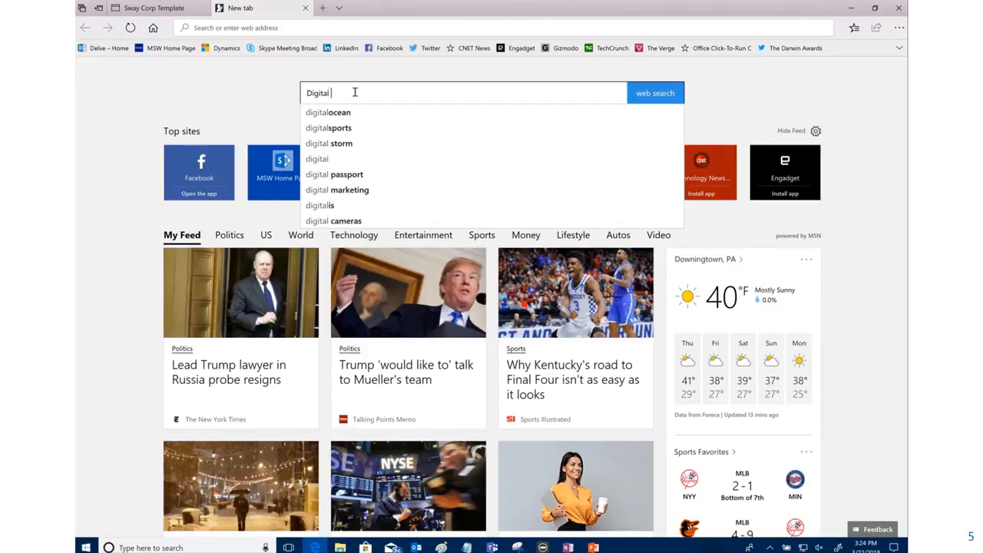
text(Transforma)
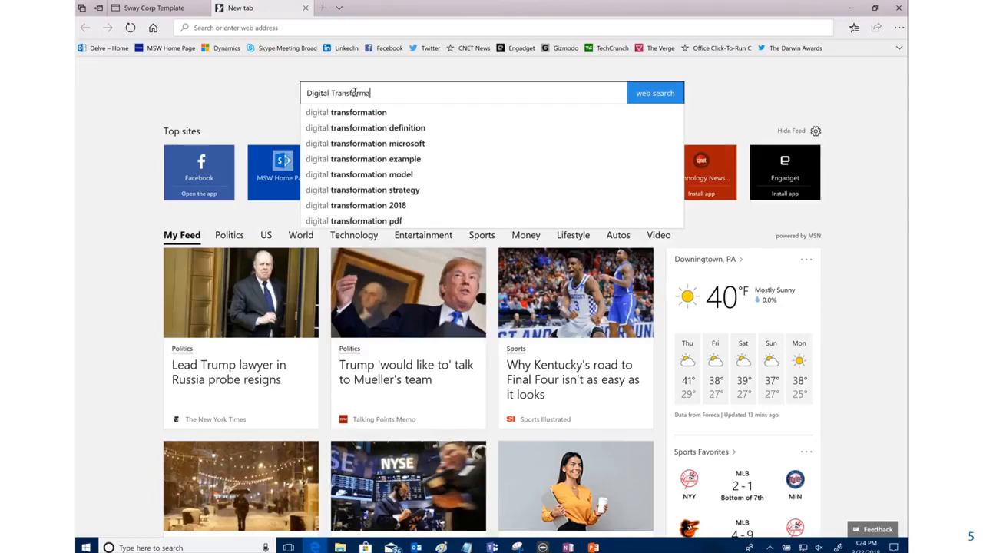
text(tion)
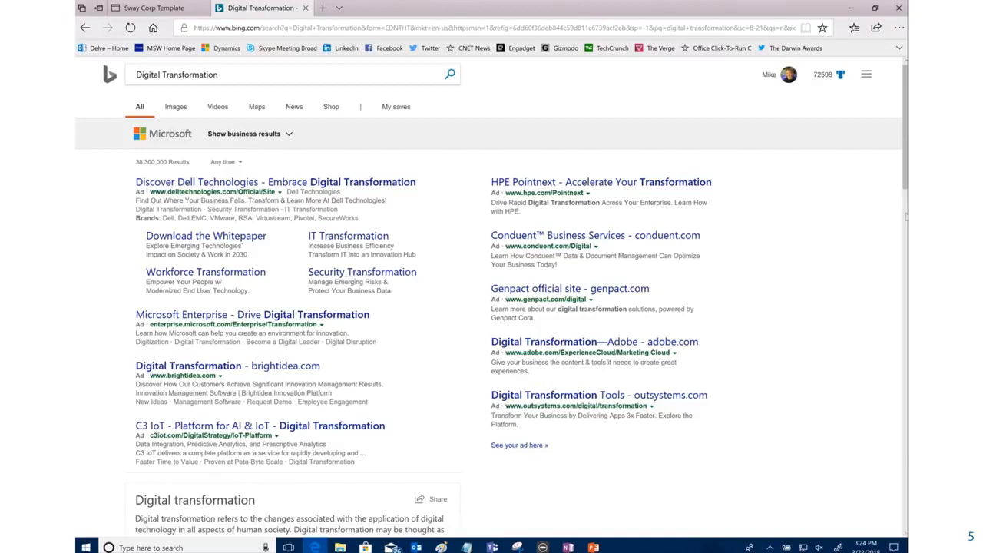
Open the Wikipedia article on digital transformation from the results, skim its sections and return to the search results.
scroll(901, 192, down, 3)
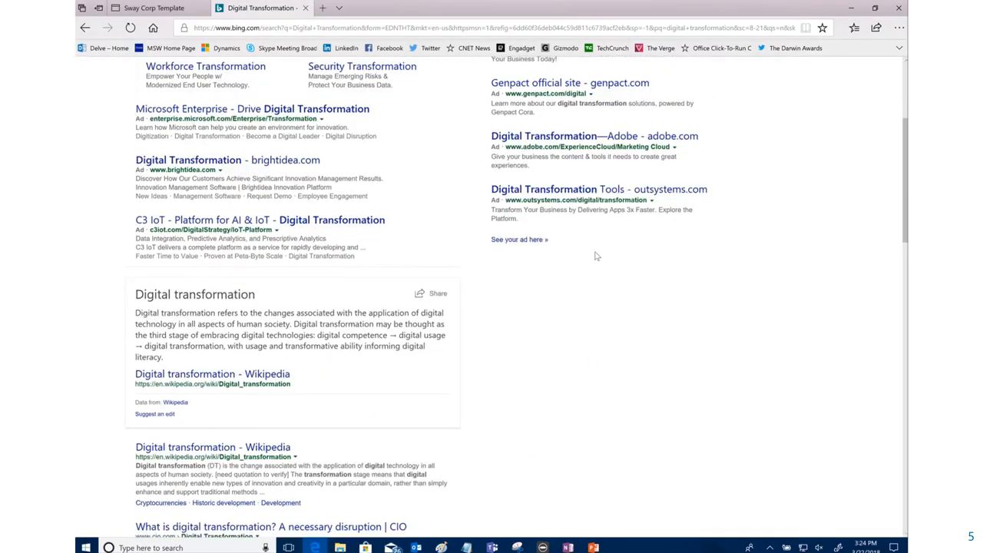
click(168, 383)
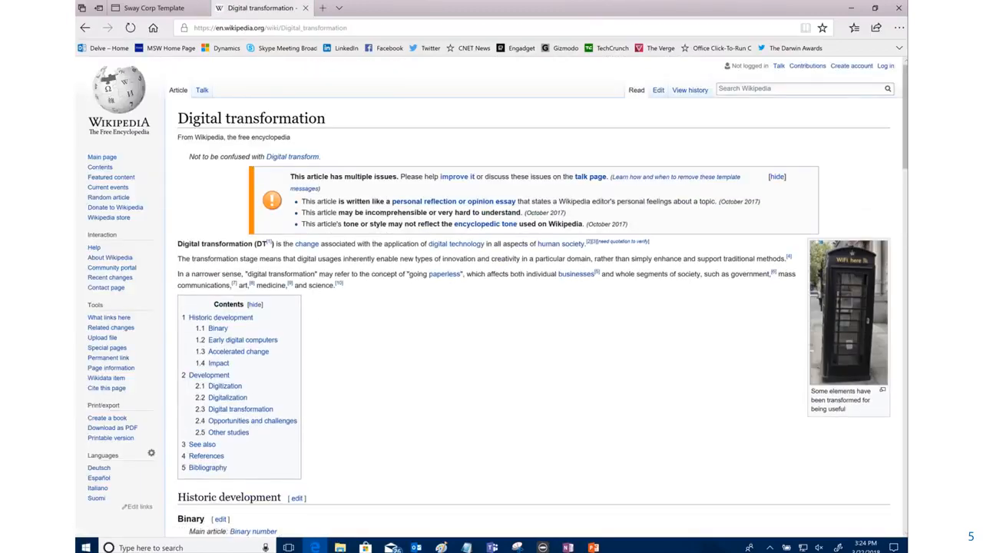
scroll(873, 178, down, 2)
scroll(491, 296, down, 3)
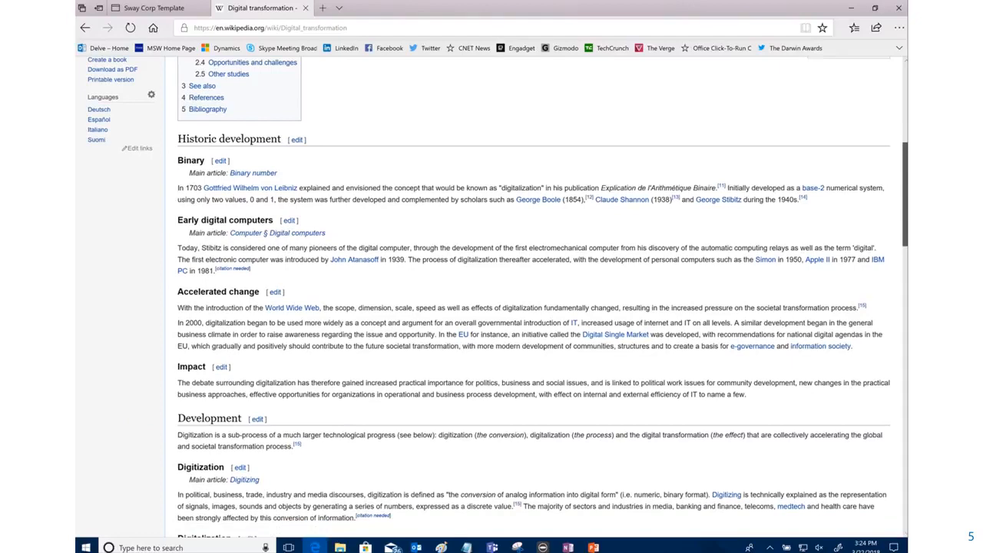
scroll(491, 297, down, 2)
scroll(223, 77, up, 6)
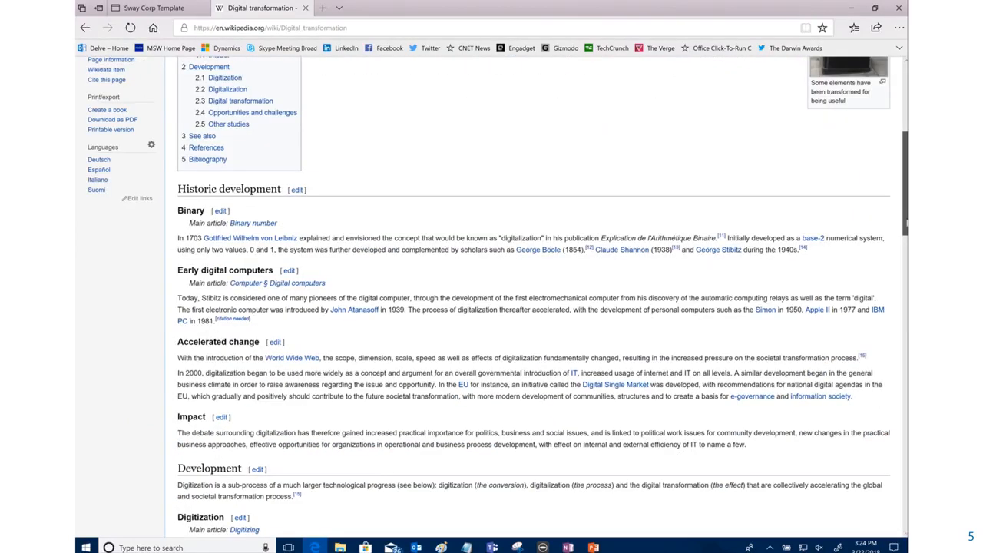
click(85, 27)
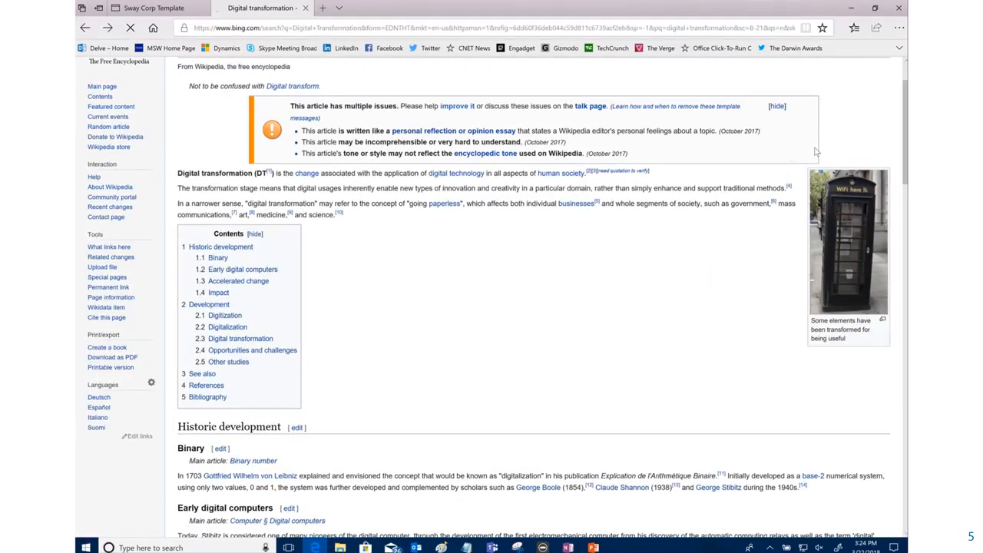
Copy the digital transformation definition paragraph from the search results and paste it below the story sentence in the Sway's text card.
scroll(232, 207, down, 2)
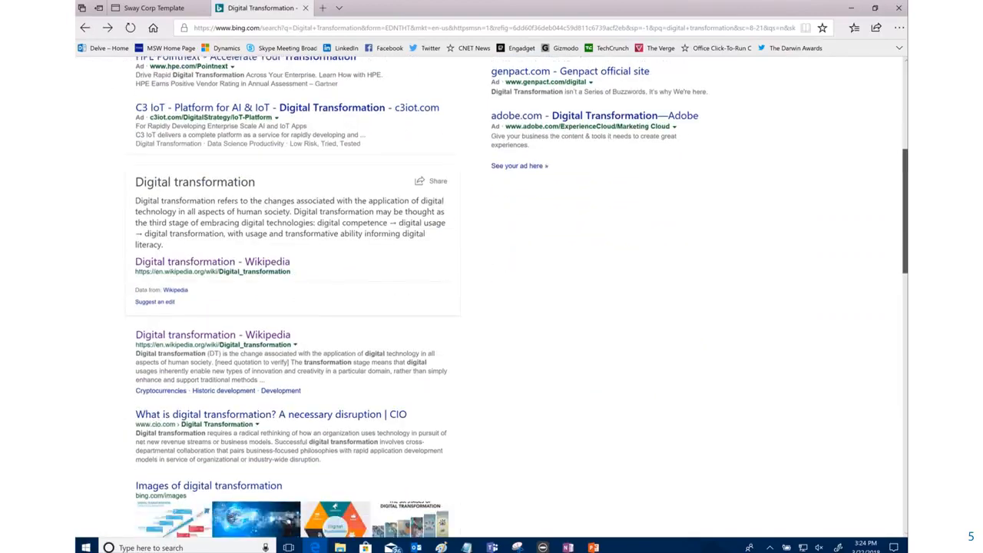
drag(176, 248, 133, 208)
key(ctrl+c)
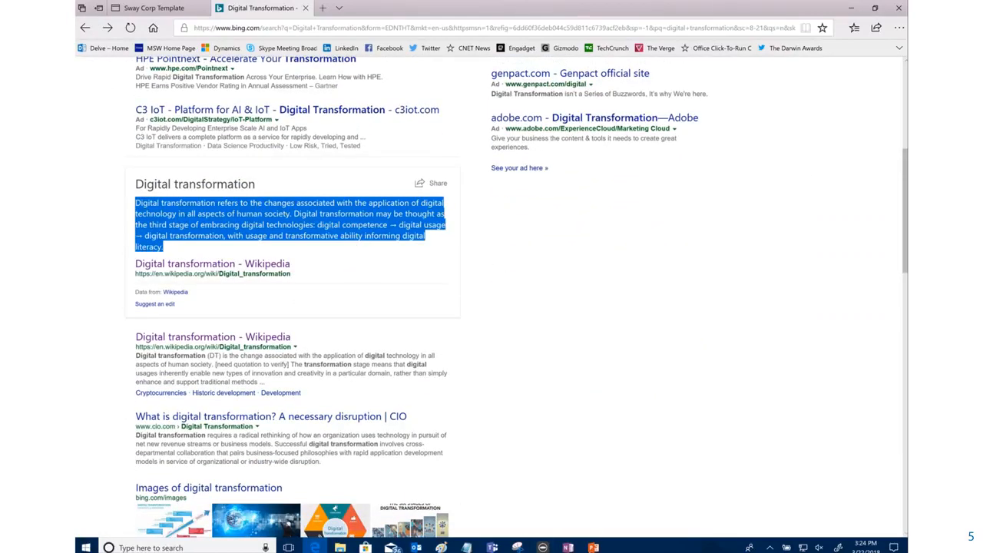
click(153, 7)
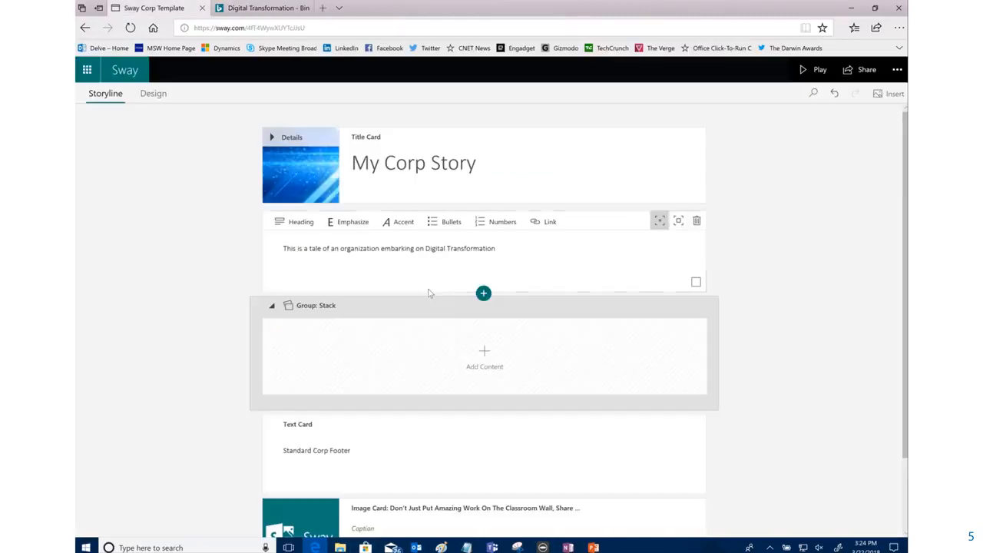
key(ctrl+v)
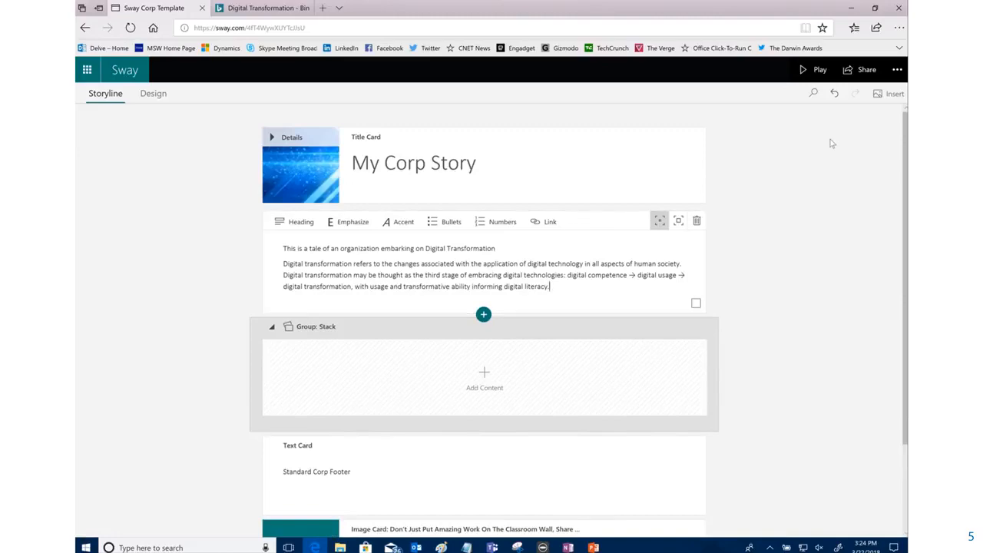
Preview the Sway from the title image down past the story text and footer, and return to editing.
click(806, 70)
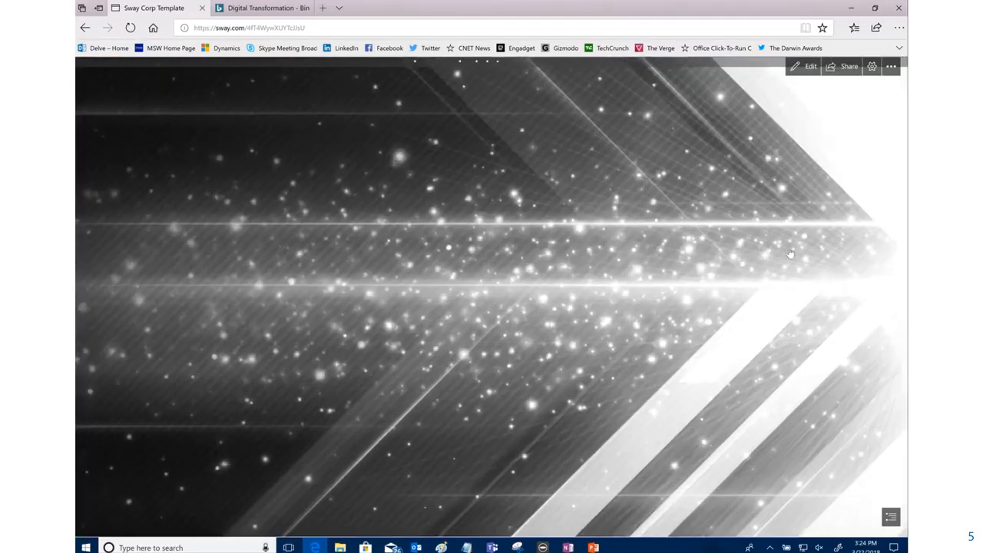
scroll(491, 295, down, 5)
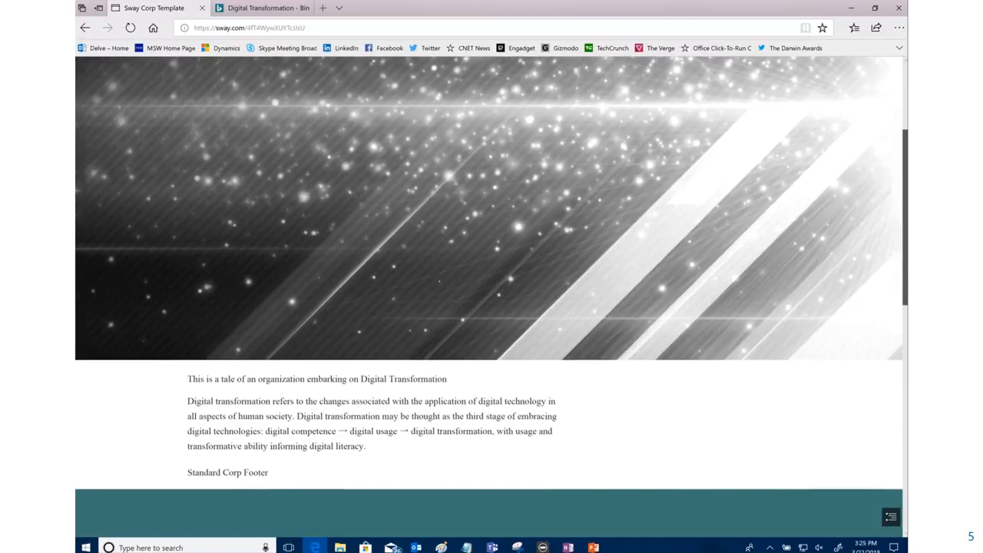
scroll(491, 296, down, 2)
scroll(491, 295, up, 4)
scroll(491, 296, up, 5)
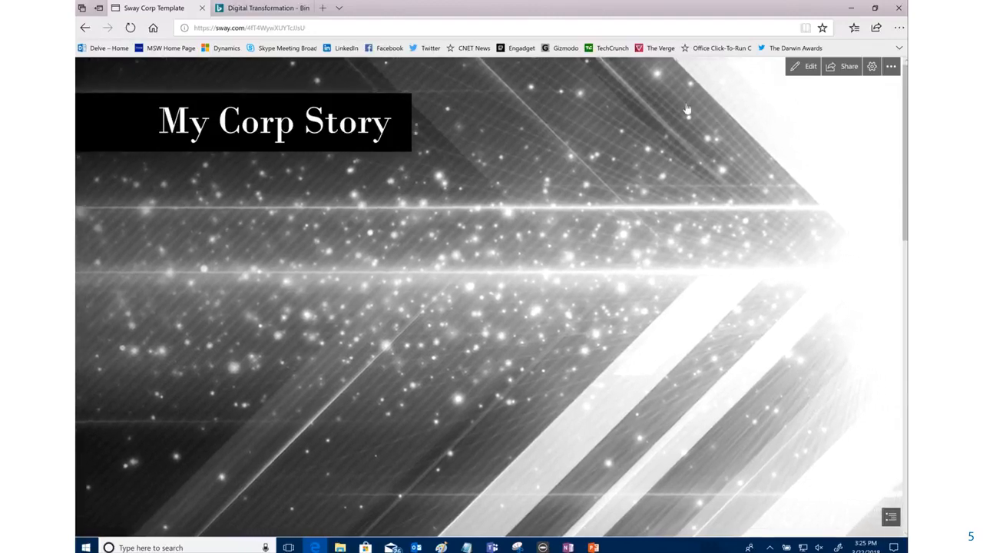
click(804, 67)
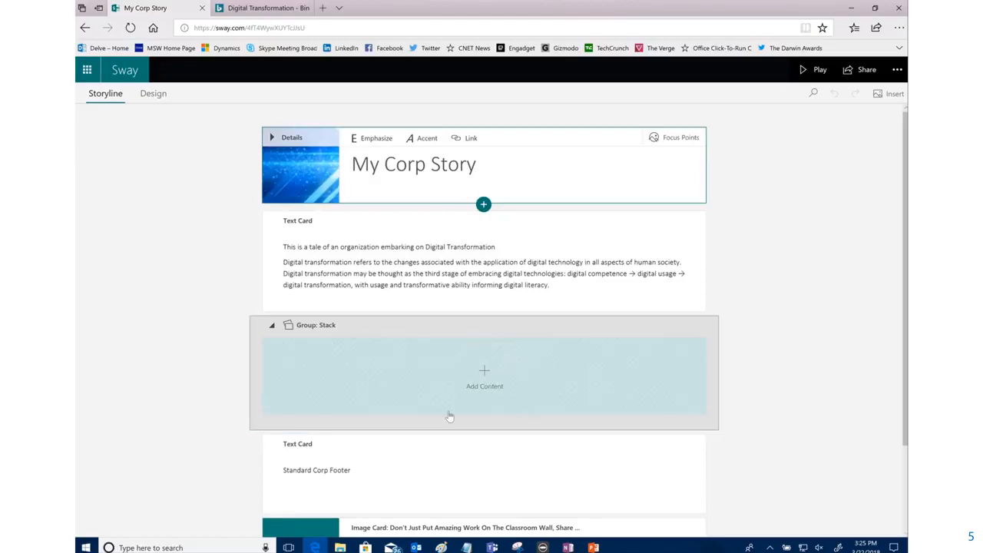
Return to the Sway home page and review the My Sways list and the available templates.
mouse_move(904, 307)
mouse_down()
mouse_move(904, 355)
mouse_move(904, 306)
mouse_up()
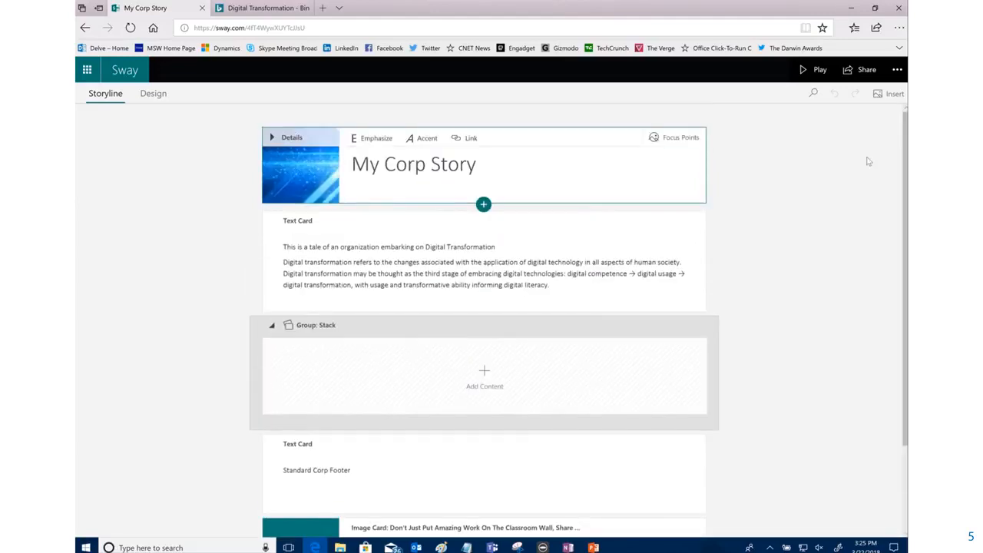
click(896, 70)
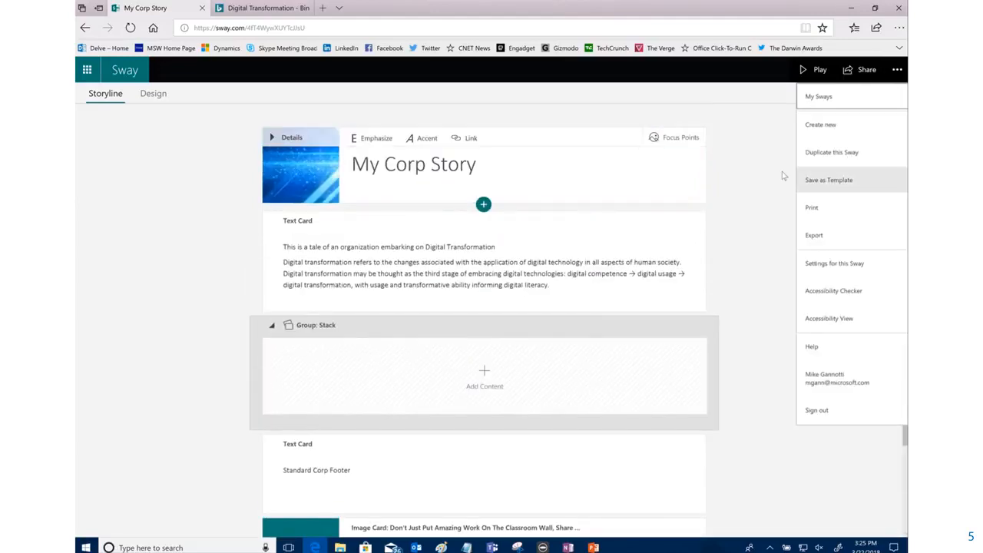
click(675, 136)
click(122, 73)
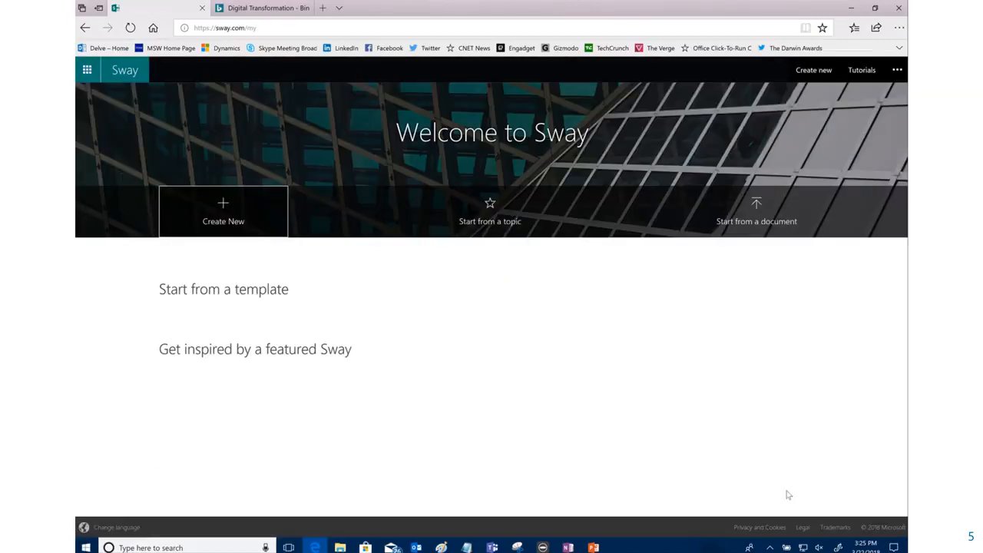
scroll(492, 307, down, 2)
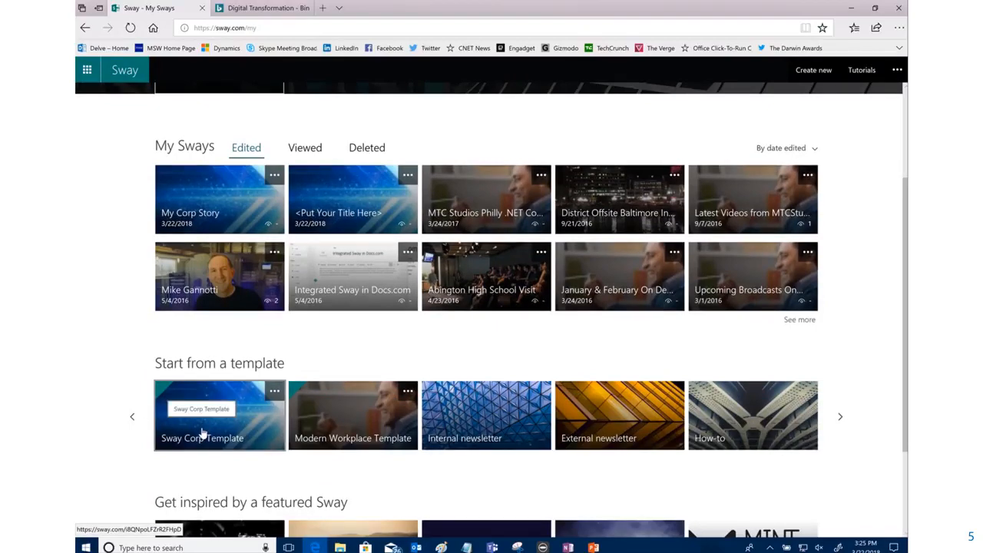
mouse_move(514, 7)
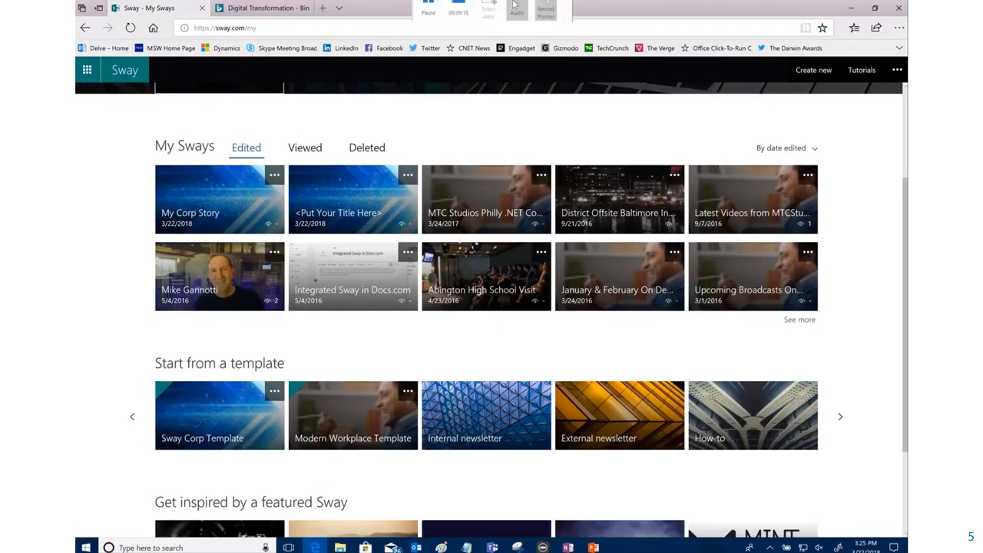